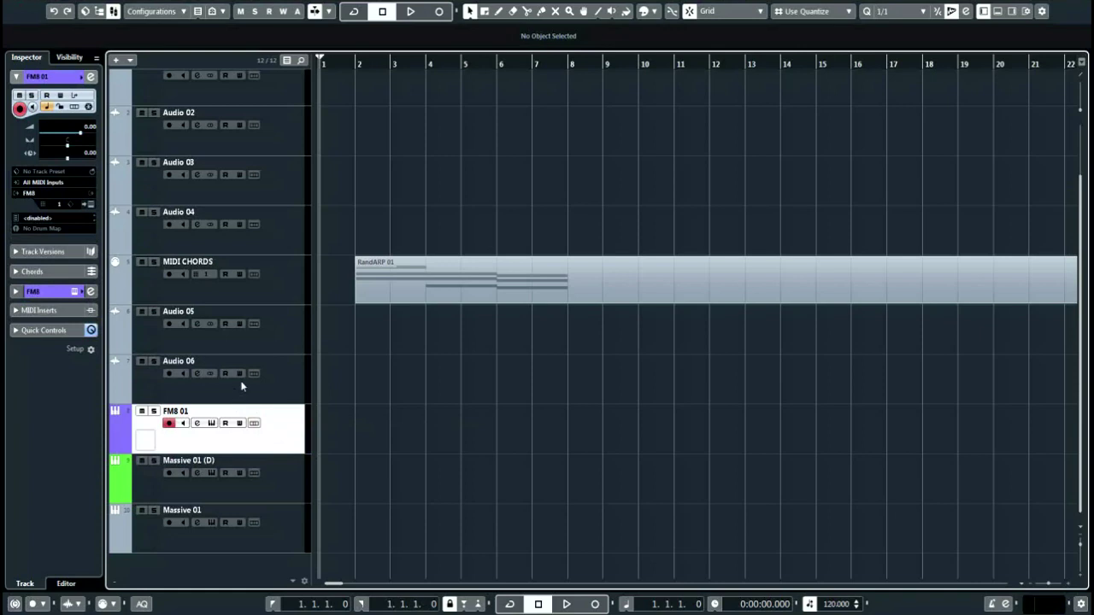
- Open the FM8 01 track's FM8 editor to show the Smooth Stab arpeggiator pattern
{"action": "left_click", "coordinate": [212, 424]}
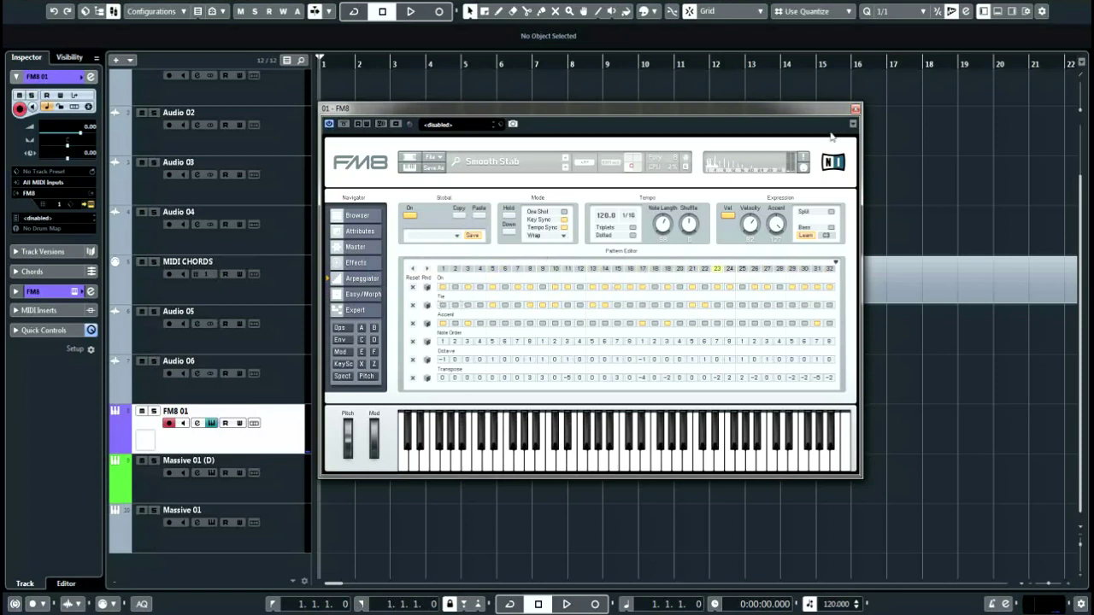
- Close FM8, disarm FM8 01 and record-enable the Massive 01 (D) track instead
{"action": "left_click", "coordinate": [855, 108]}
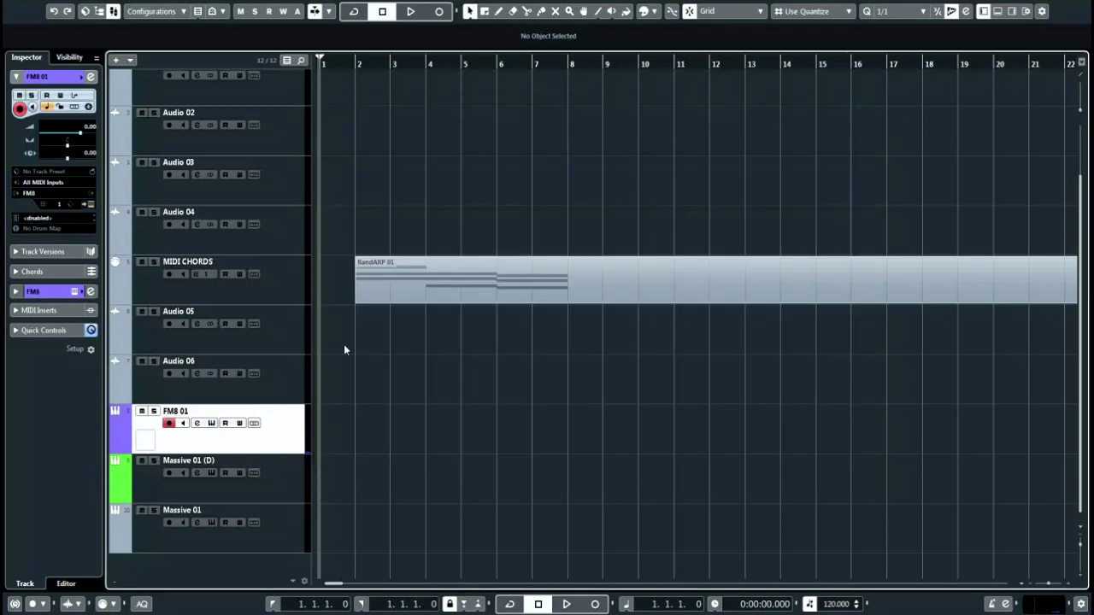
{"action": "left_click", "coordinate": [168, 423]}
{"action": "left_click", "coordinate": [272, 487]}
{"action": "left_click", "coordinate": [168, 472]}
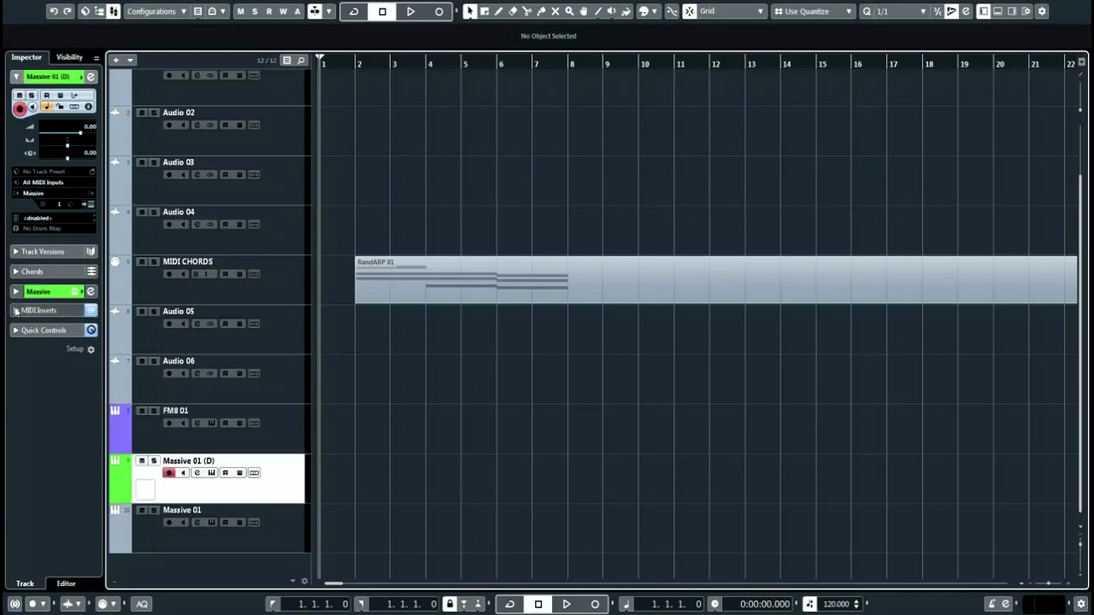
- Show Massive 01 (D)'s MIDI inserts and view the Arpache 5 insert editor
{"action": "left_click", "coordinate": [14, 310]}
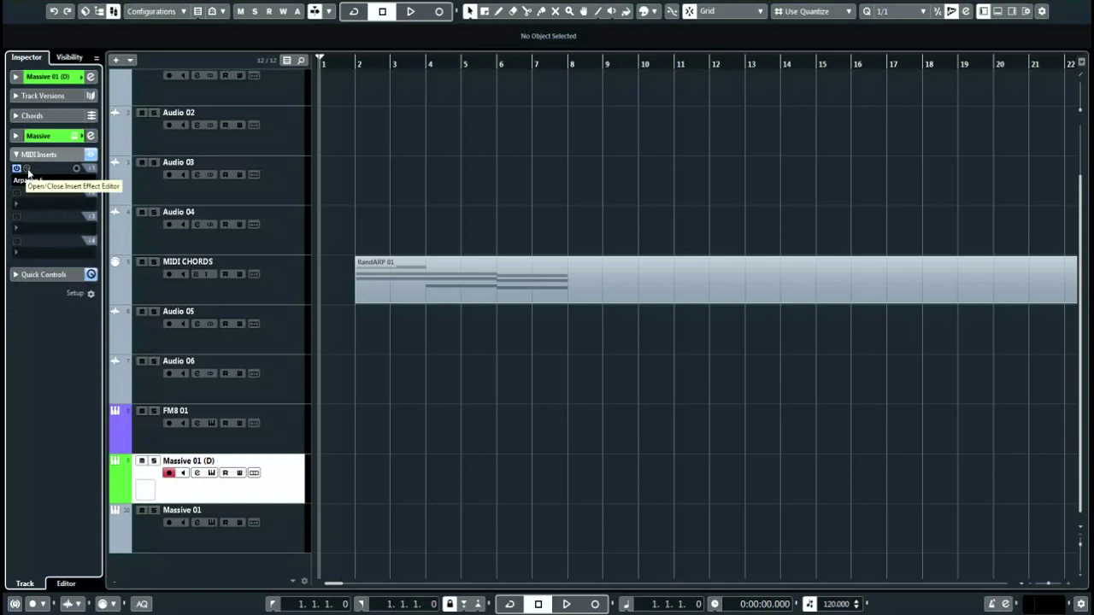
{"action": "left_click", "coordinate": [26, 181]}
{"action": "left_click_drag", "start_coordinate": [381, 176], "coordinate": [593, 147]}
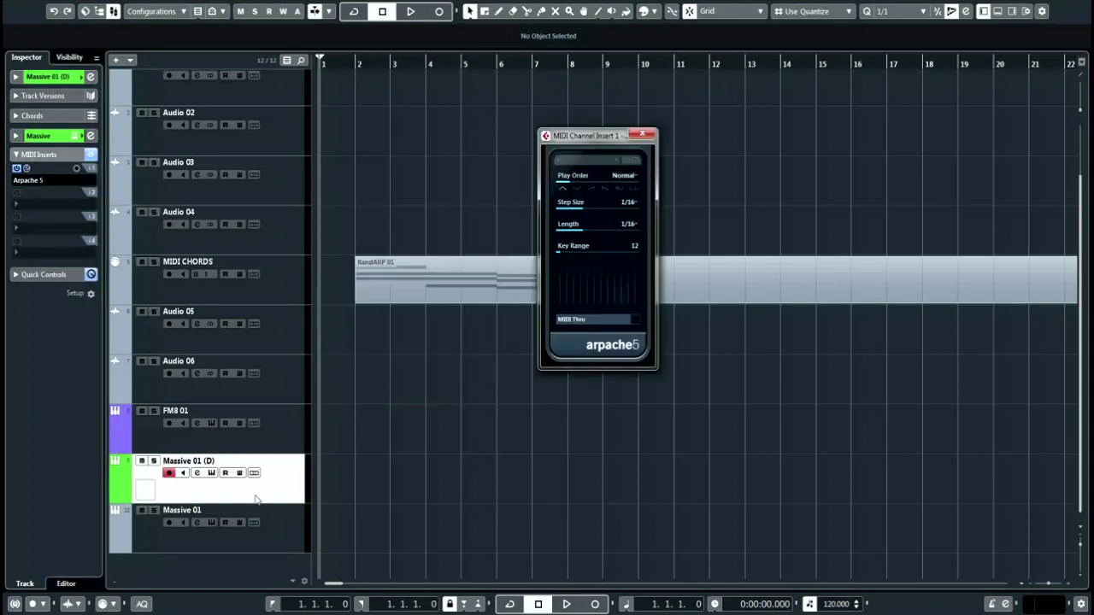
{"action": "left_click", "coordinate": [646, 137]}
- Open the Massive instrument showing the Pluck – Super 9 preset and position its window
{"action": "key", "text": "Return"}
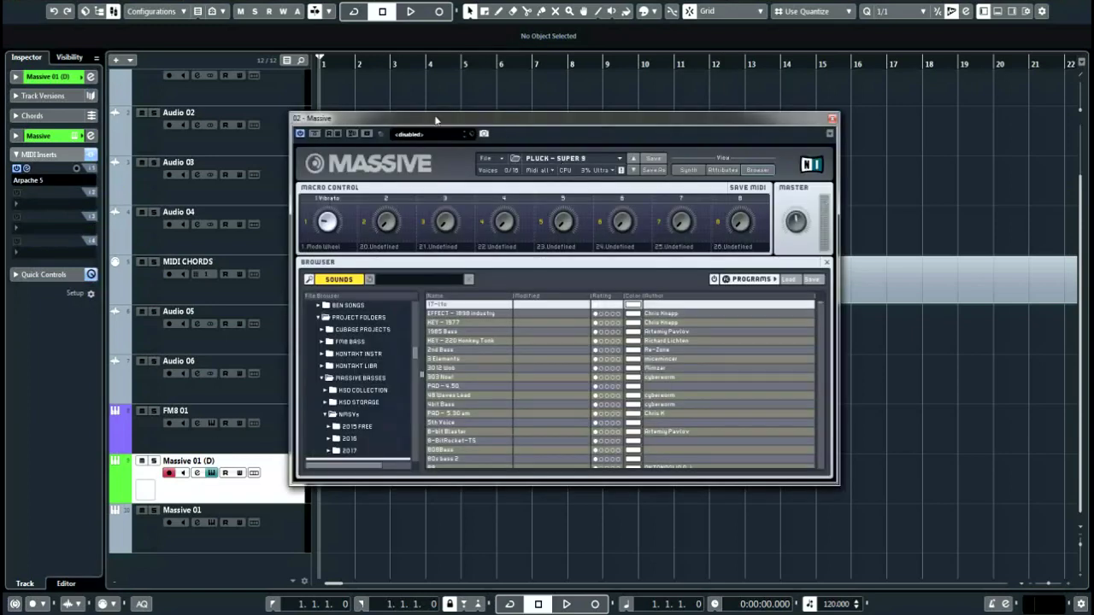
{"action": "left_click_drag", "start_coordinate": [436, 120], "coordinate": [618, 120]}
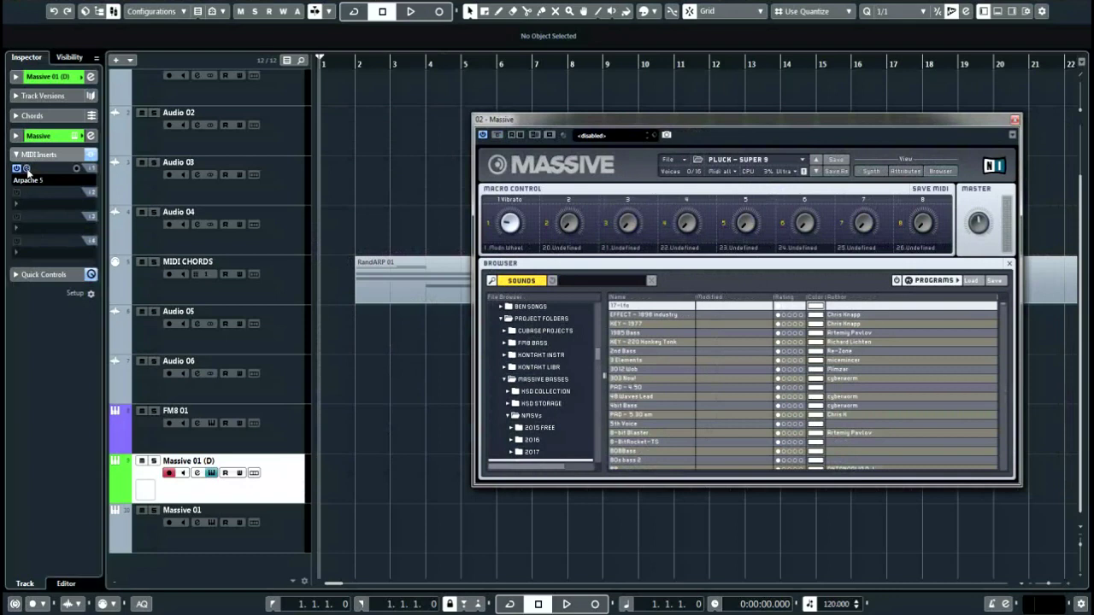
{"action": "left_click_drag", "start_coordinate": [562, 119], "coordinate": [472, 125]}
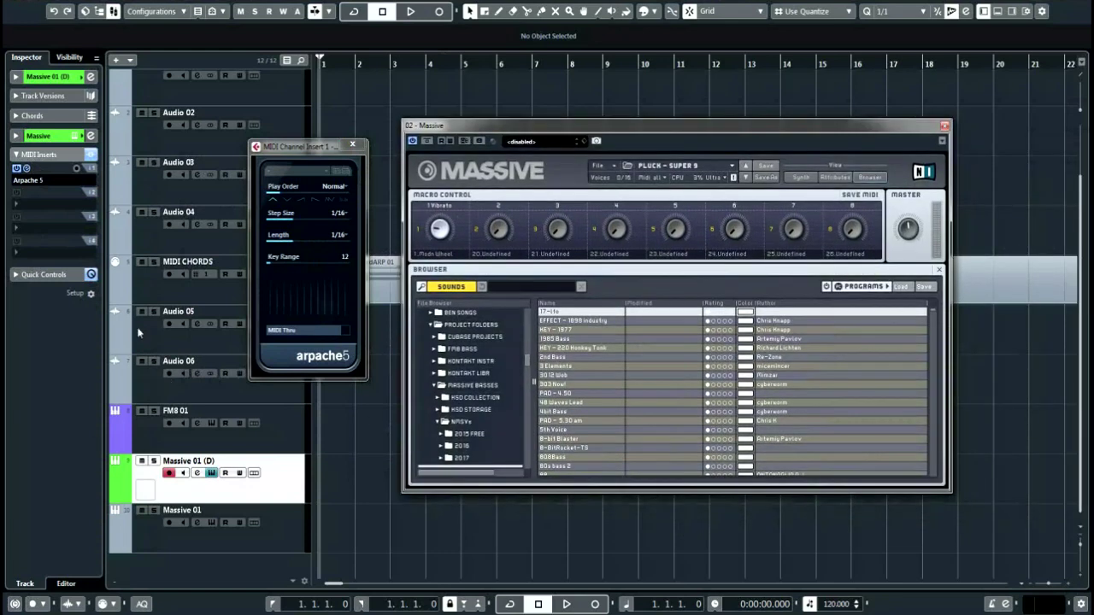
- Browse the MIDI insert effect list and dismiss it without changes
{"action": "left_click", "coordinate": [41, 181]}
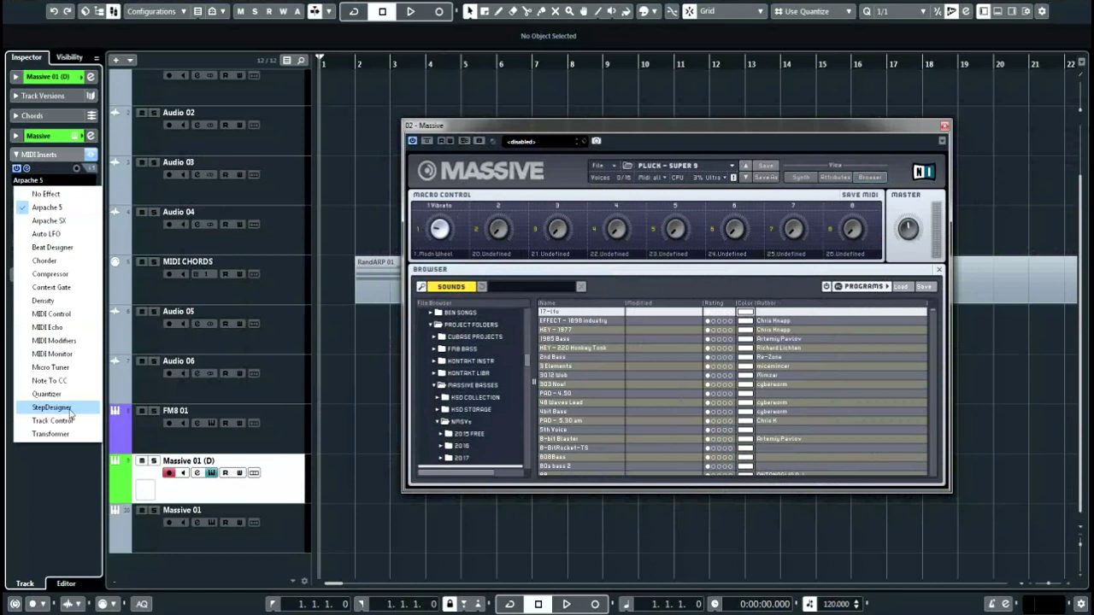
{"action": "left_click", "coordinate": [287, 445]}
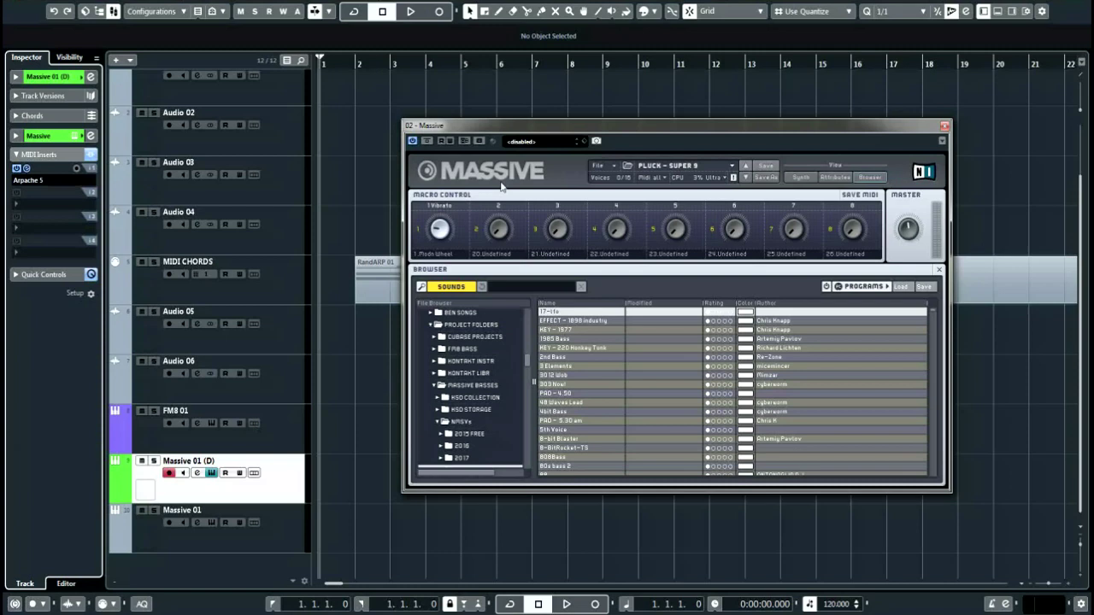
{"action": "left_click_drag", "start_coordinate": [480, 128], "coordinate": [529, 124]}
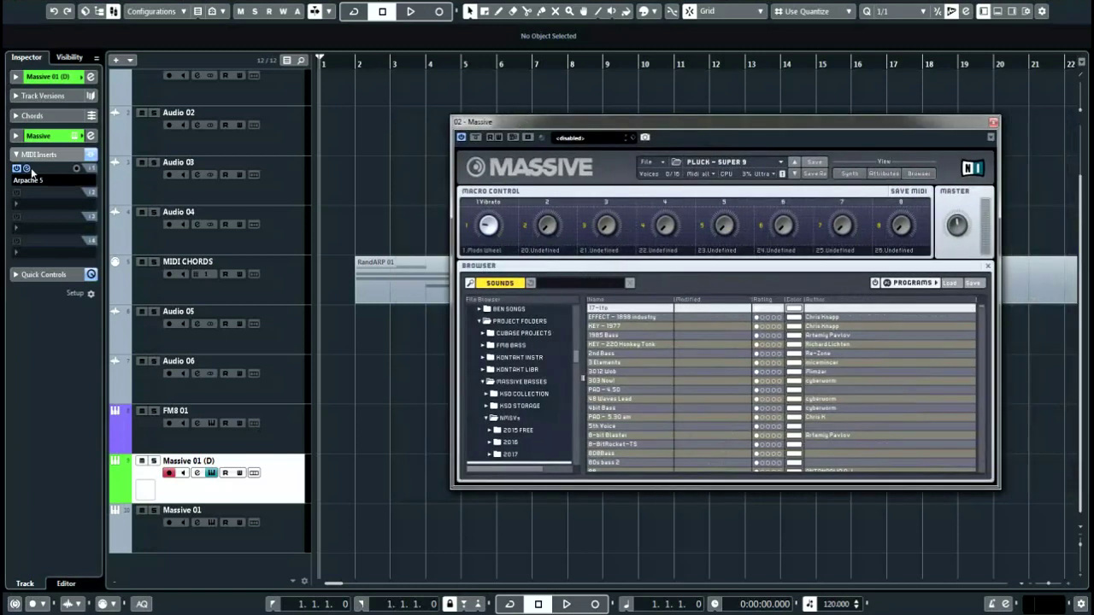
- Reopen the Arpache 5 editor to review it, then close it and move Massive aside
{"action": "left_click", "coordinate": [29, 170]}
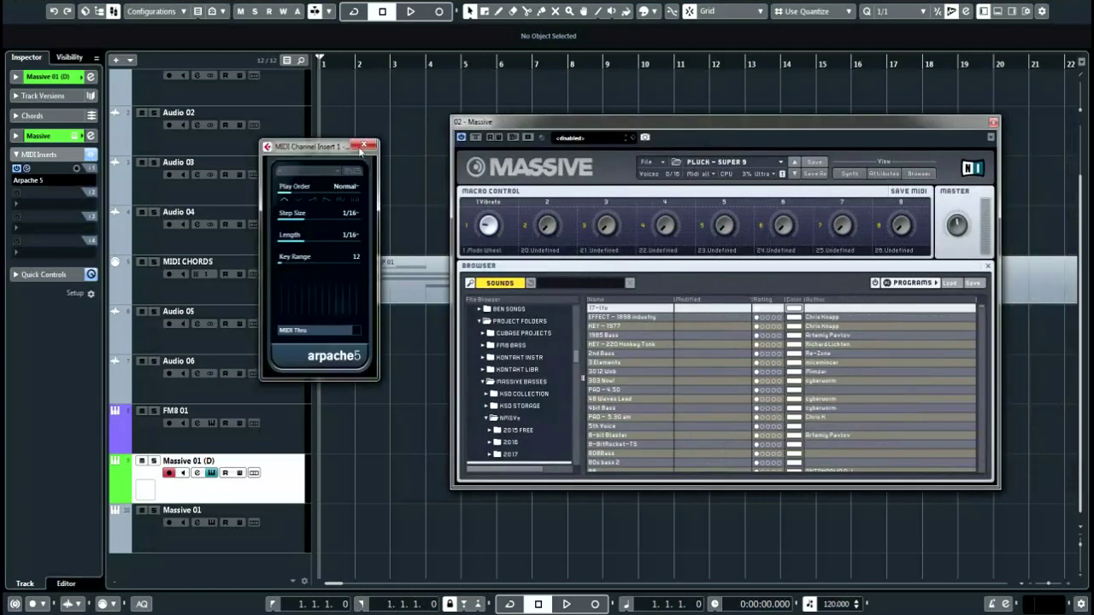
{"action": "left_click_drag", "start_coordinate": [362, 149], "coordinate": [415, 163]}
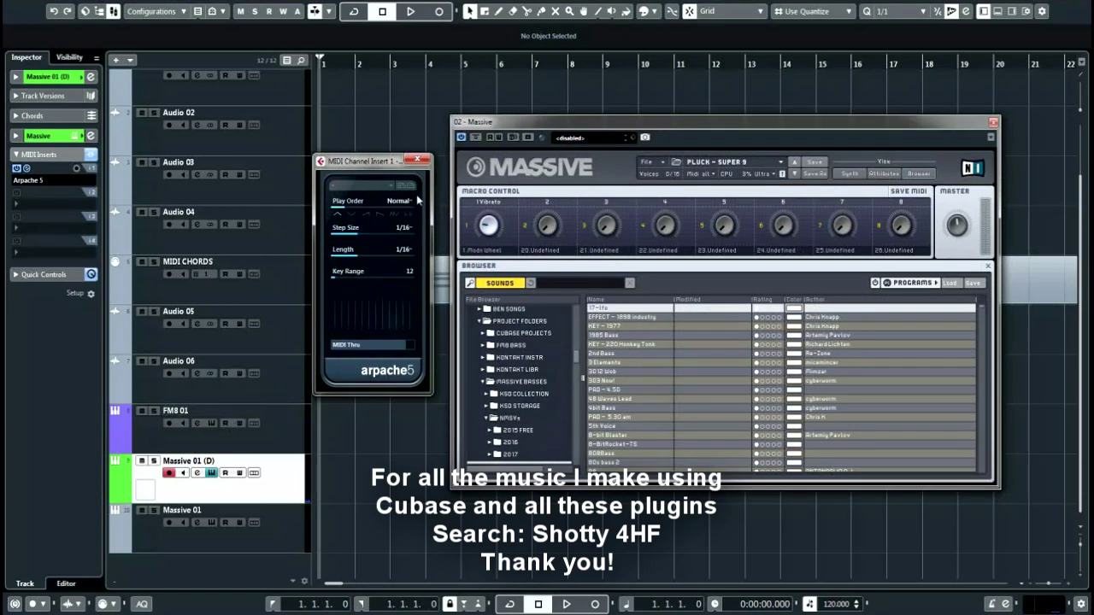
{"action": "left_click", "coordinate": [425, 160]}
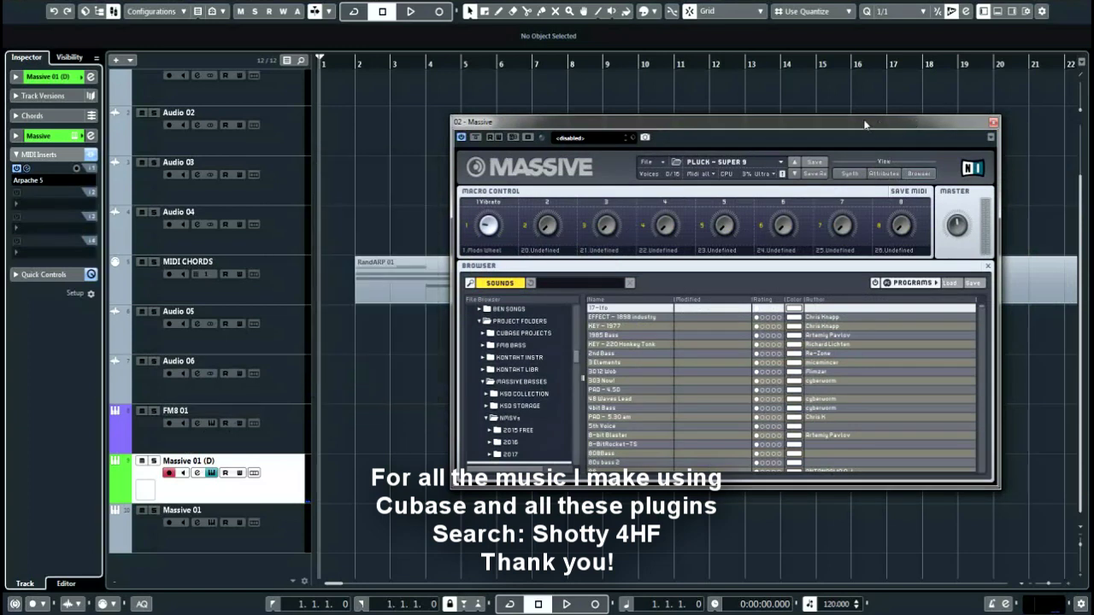
{"action": "left_click_drag", "start_coordinate": [865, 125], "coordinate": [693, 98]}
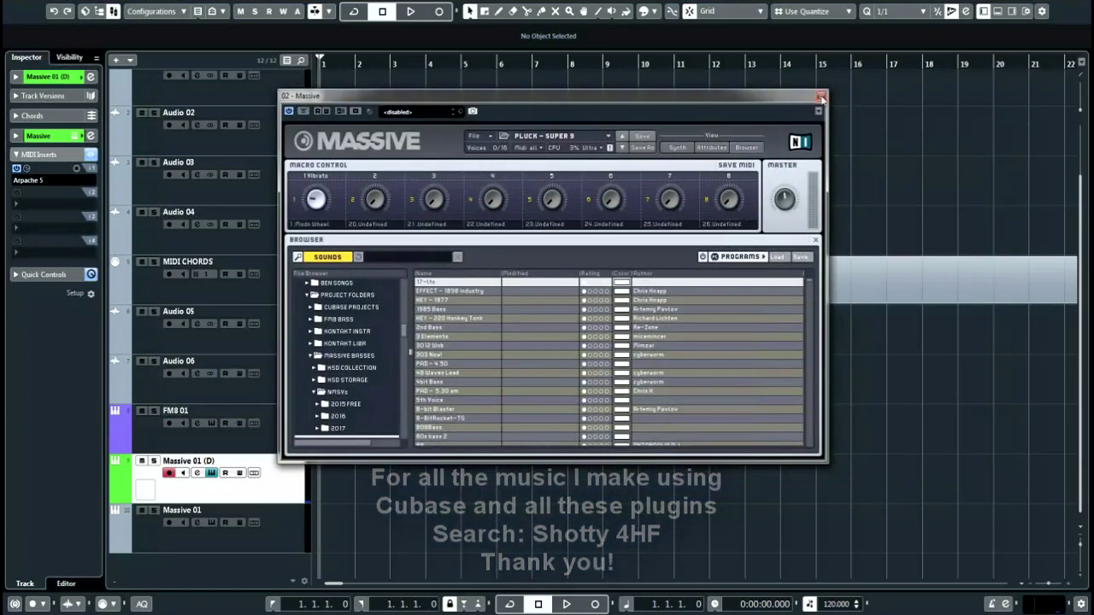
- Close the Massive window showing Pluck – Super 9
{"action": "left_click", "coordinate": [821, 97]}
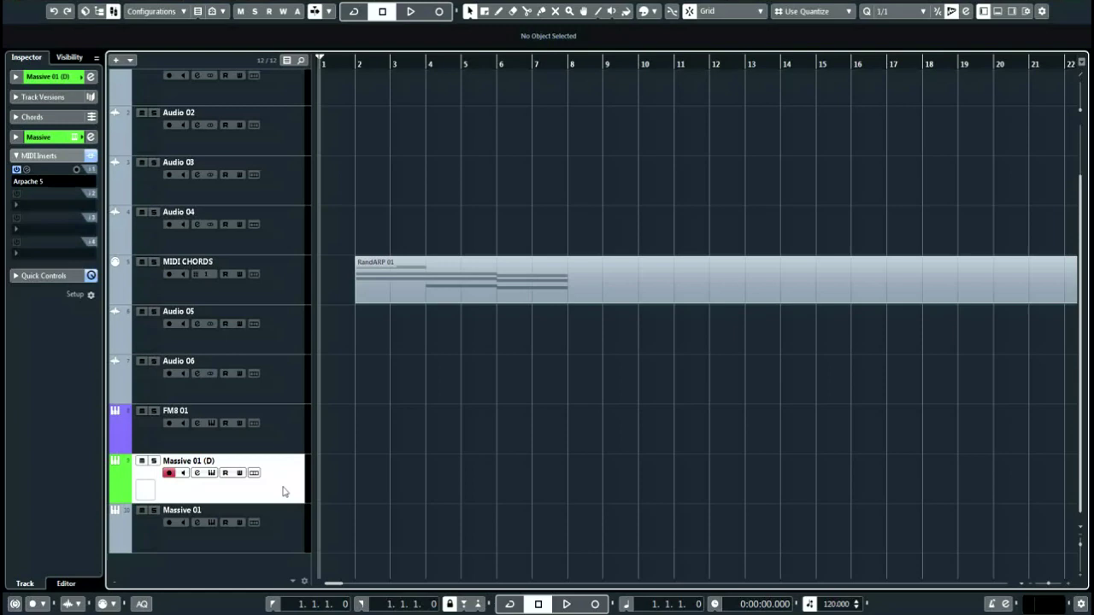
- Add an instrument track with RandARP as its instrument, creating RandARP 01
{"action": "key", "text": "ctrl+t"}
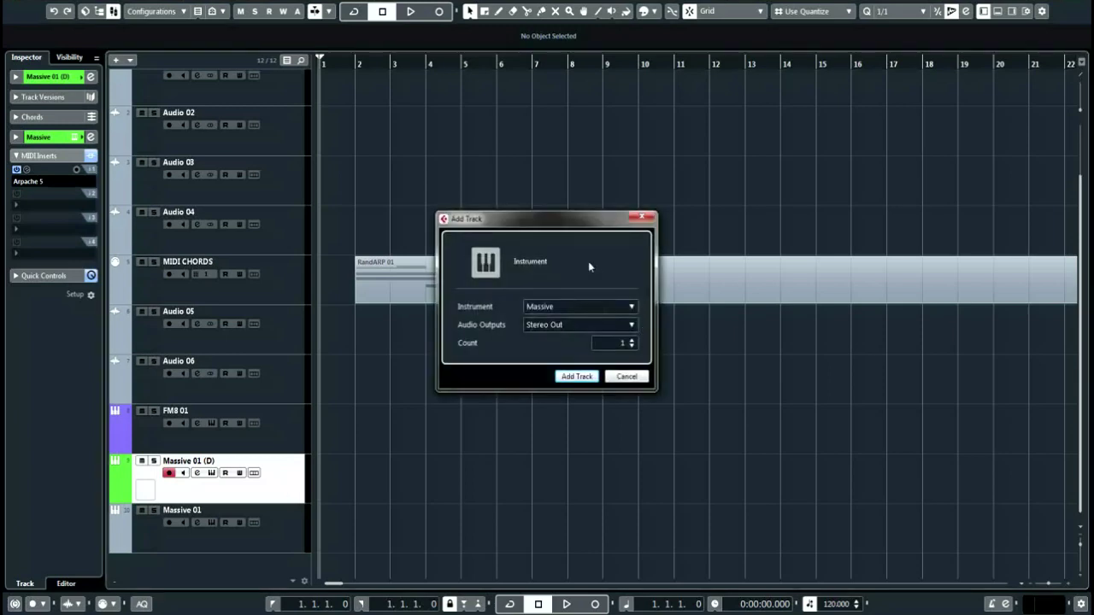
{"action": "left_click", "coordinate": [579, 311]}
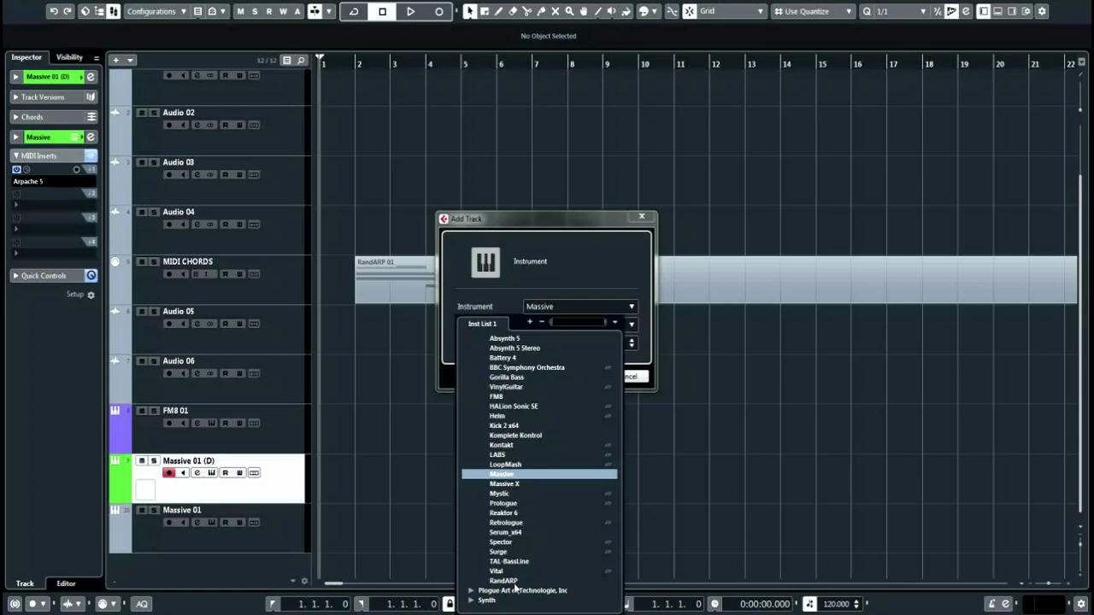
{"action": "left_click", "coordinate": [514, 582]}
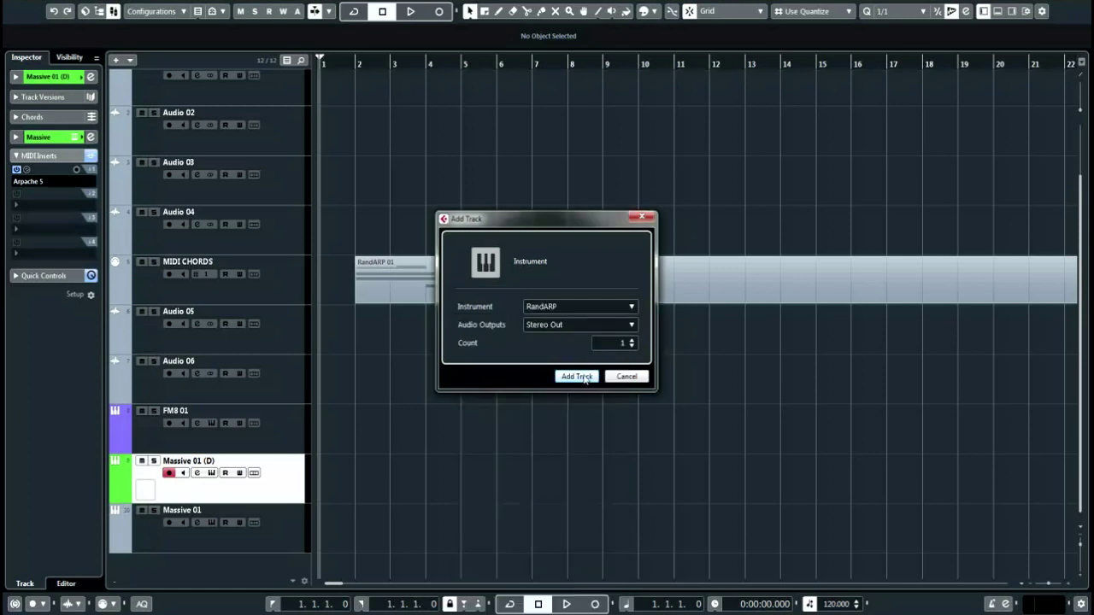
{"action": "left_click", "coordinate": [576, 376]}
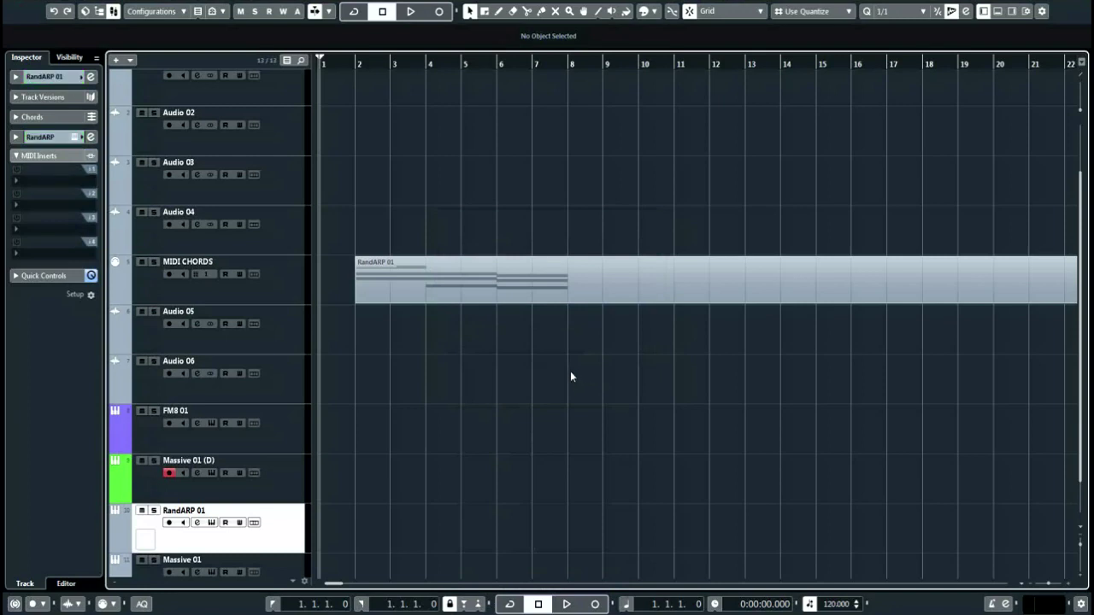
- Open RandARP 01's editor, set to Rate 1/16, Normal type, Note Order Up, 2 octaves
{"action": "left_click", "coordinate": [272, 492]}
{"action": "scroll", "coordinate": [282, 493], "scroll_direction": "down", "scroll_amount": 1}
{"action": "left_click", "coordinate": [291, 492]}
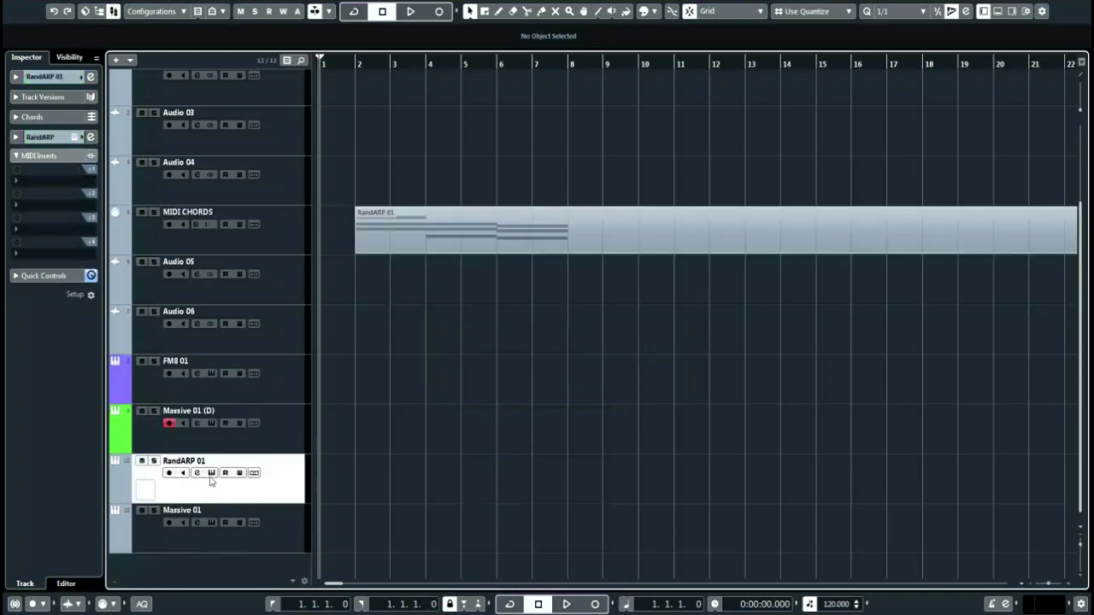
{"action": "key", "text": "Return"}
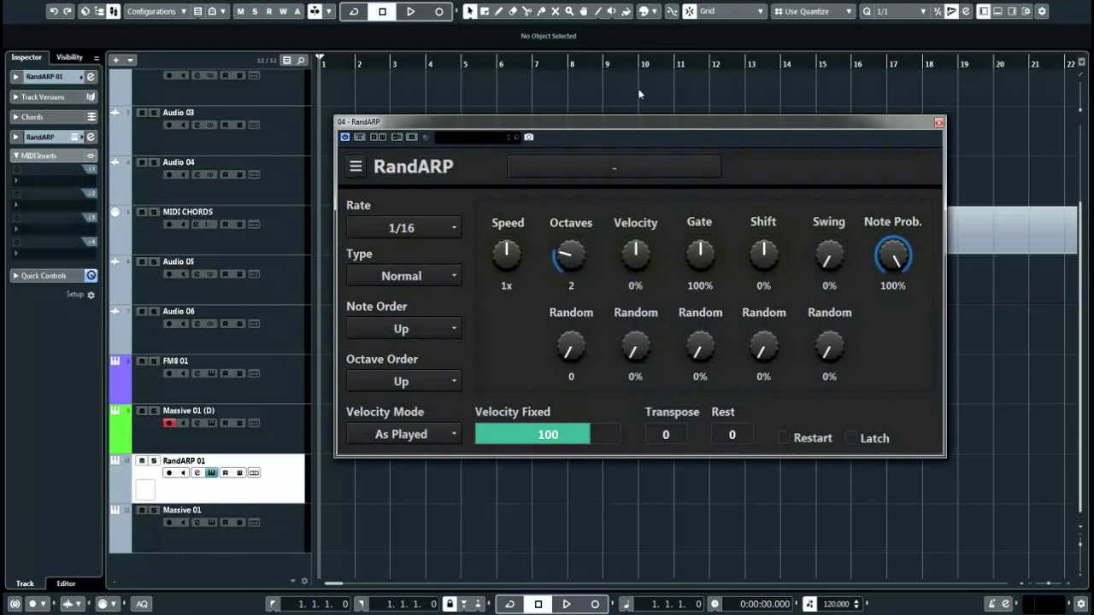
{"action": "left_click_drag", "start_coordinate": [553, 137], "coordinate": [561, 123]}
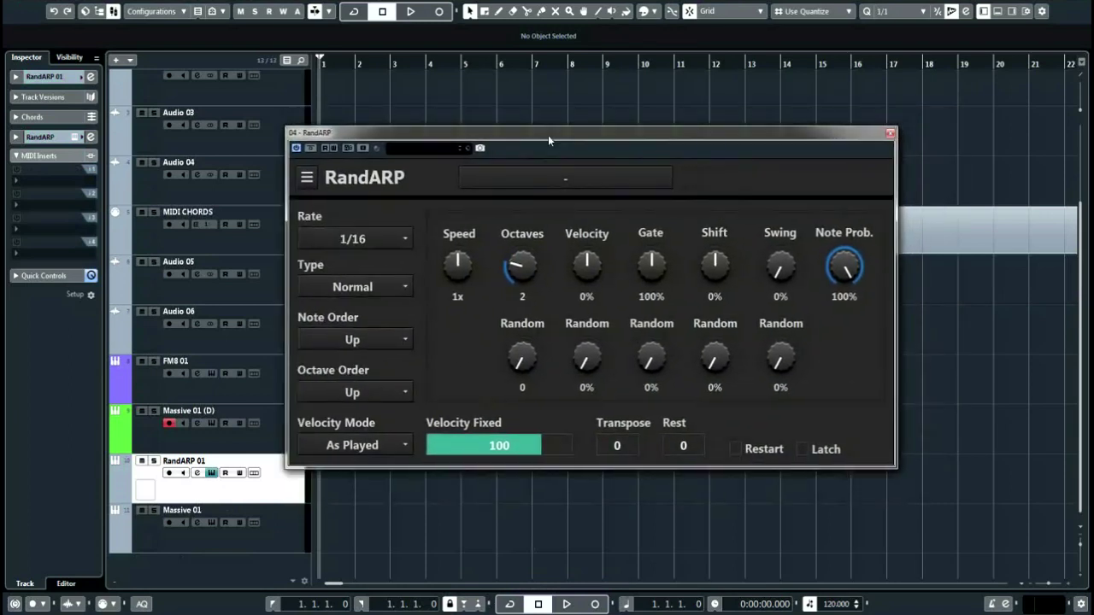
{"action": "left_click_drag", "start_coordinate": [548, 135], "coordinate": [550, 135]}
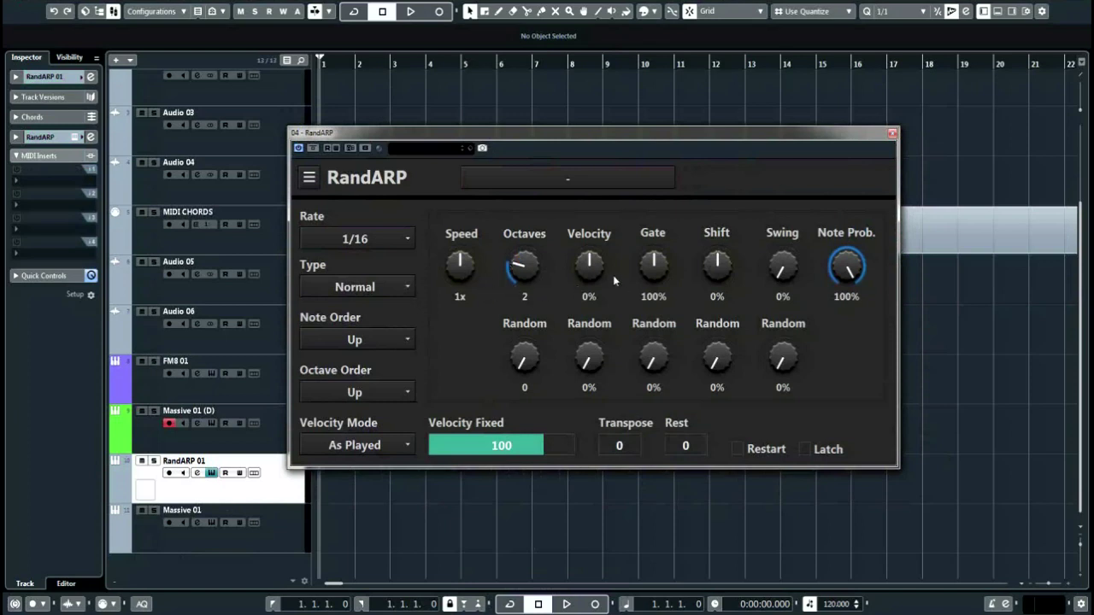
{"action": "left_click_drag", "start_coordinate": [492, 132], "coordinate": [541, 108]}
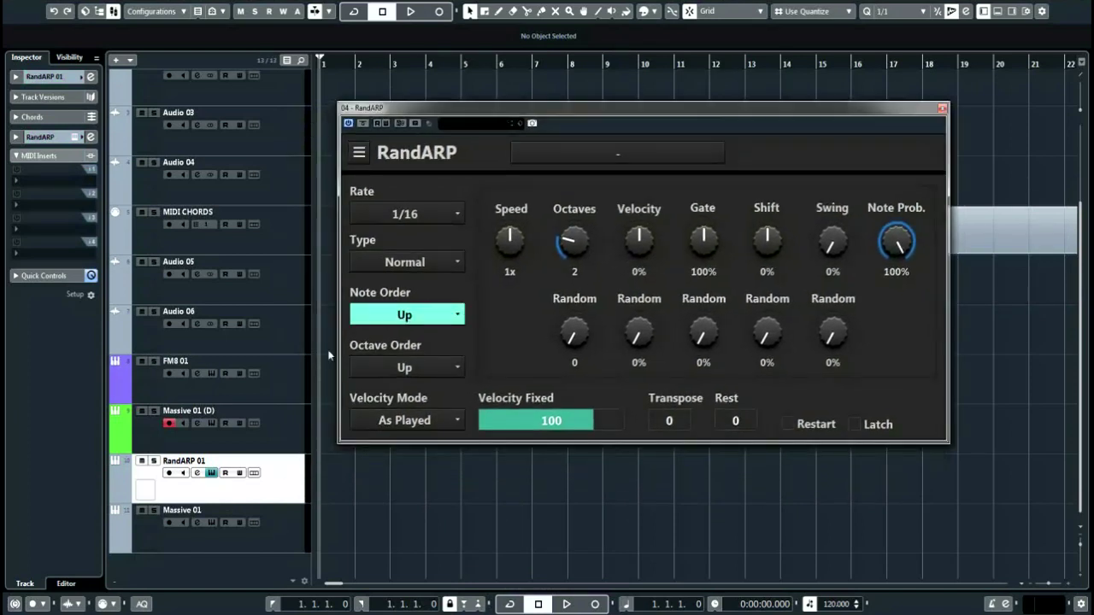
{"action": "left_click", "coordinate": [232, 538]}
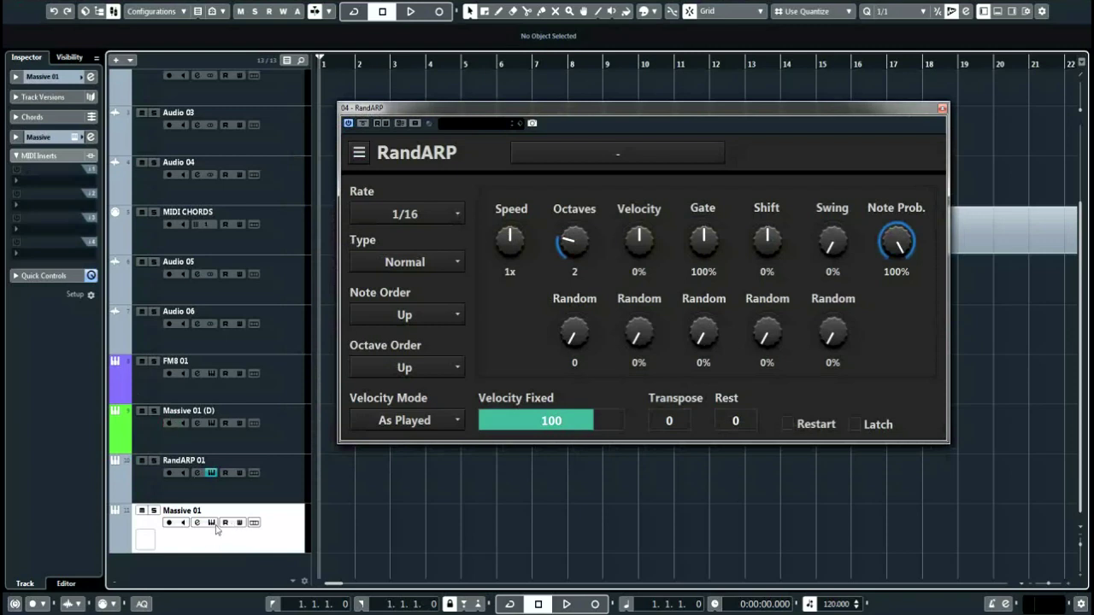
- Open Massive 01's Massive synth beside RandARP and arm Massive 01 for recording
{"action": "left_click", "coordinate": [212, 523]}
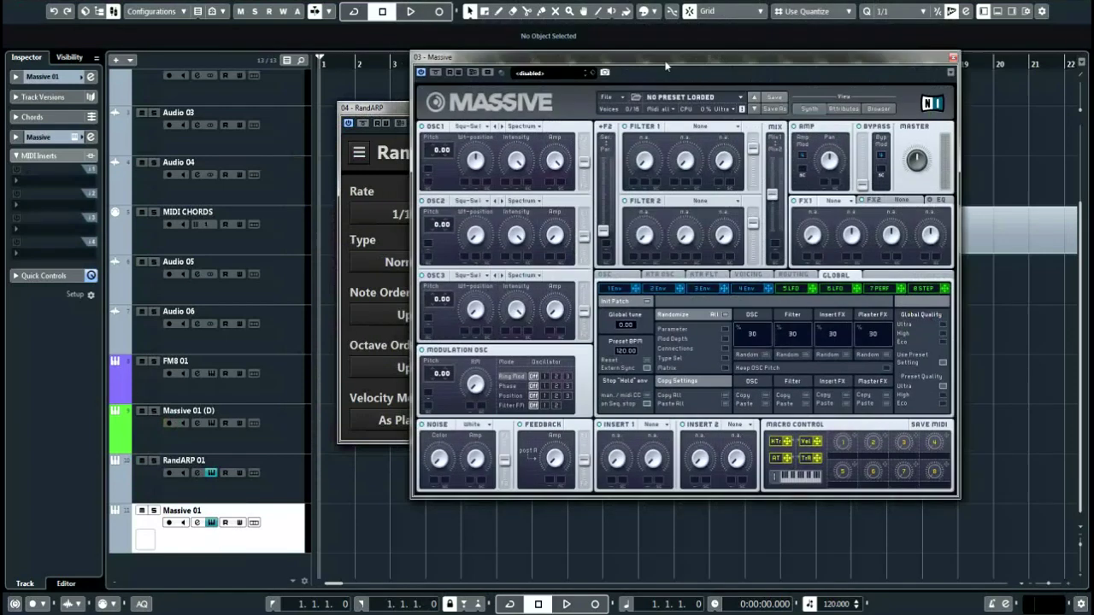
{"action": "left_click_drag", "start_coordinate": [611, 59], "coordinate": [652, 108]}
{"action": "left_click_drag", "start_coordinate": [513, 107], "coordinate": [211, 134]}
{"action": "left_click_drag", "start_coordinate": [652, 108], "coordinate": [682, 110]}
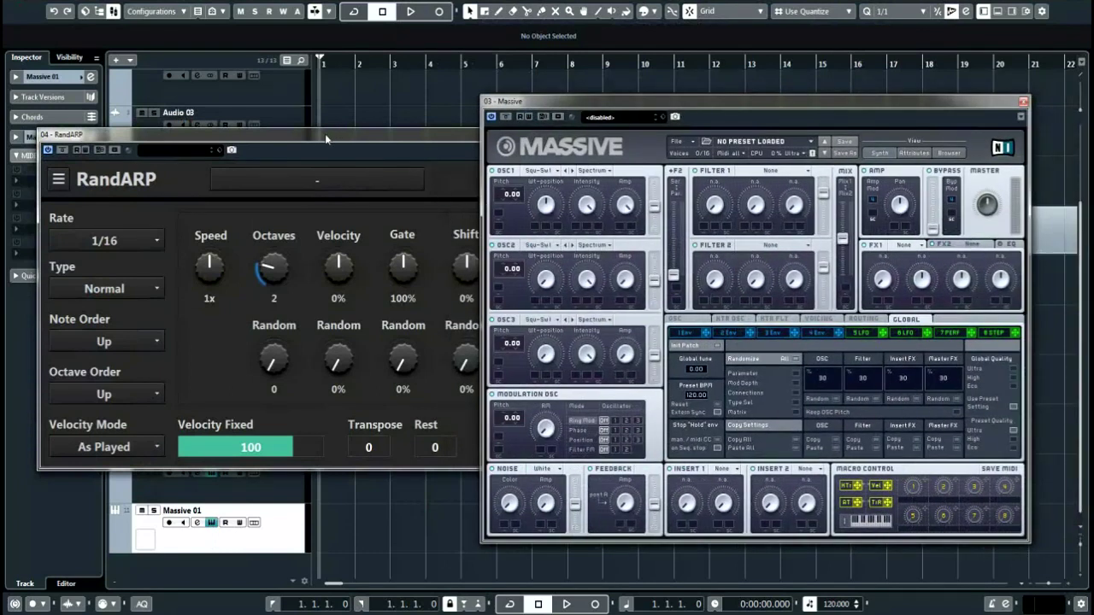
{"action": "left_click_drag", "start_coordinate": [325, 134], "coordinate": [564, 146]}
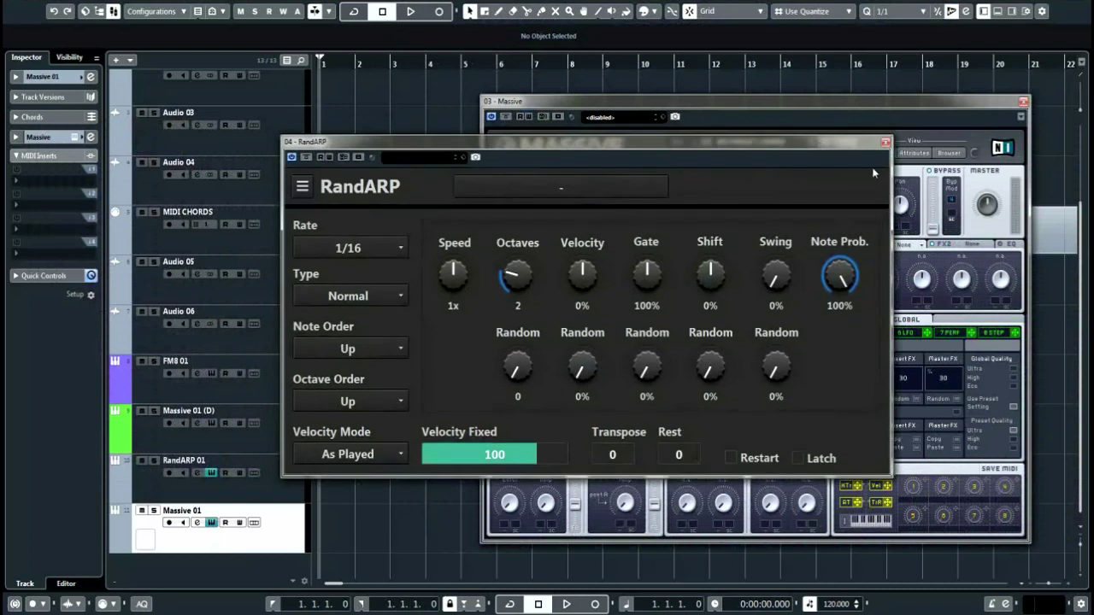
{"action": "left_click", "coordinate": [739, 121]}
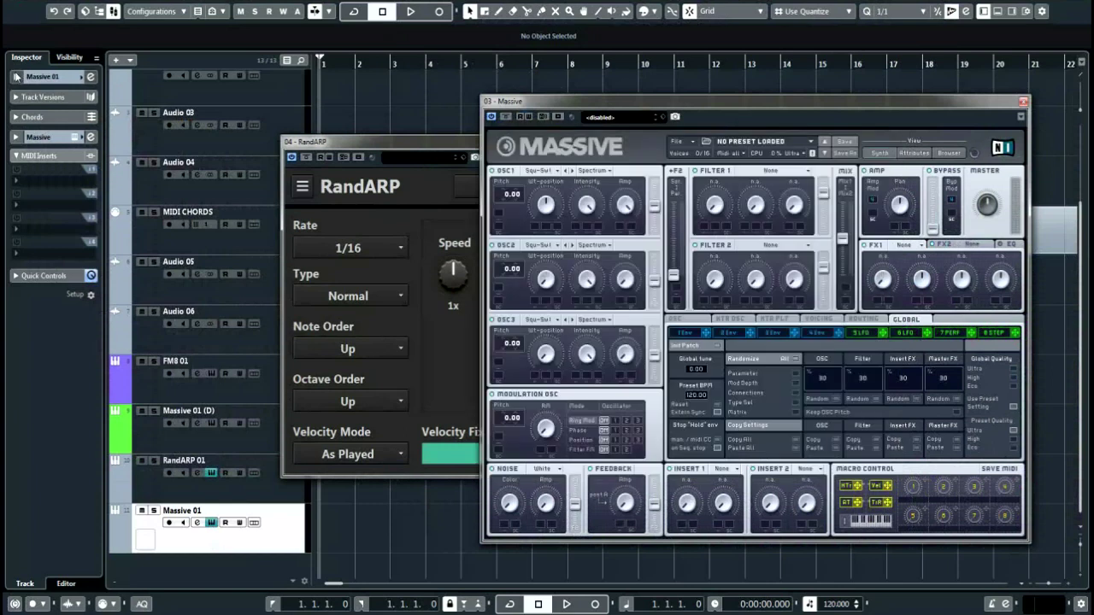
{"action": "left_click", "coordinate": [34, 76]}
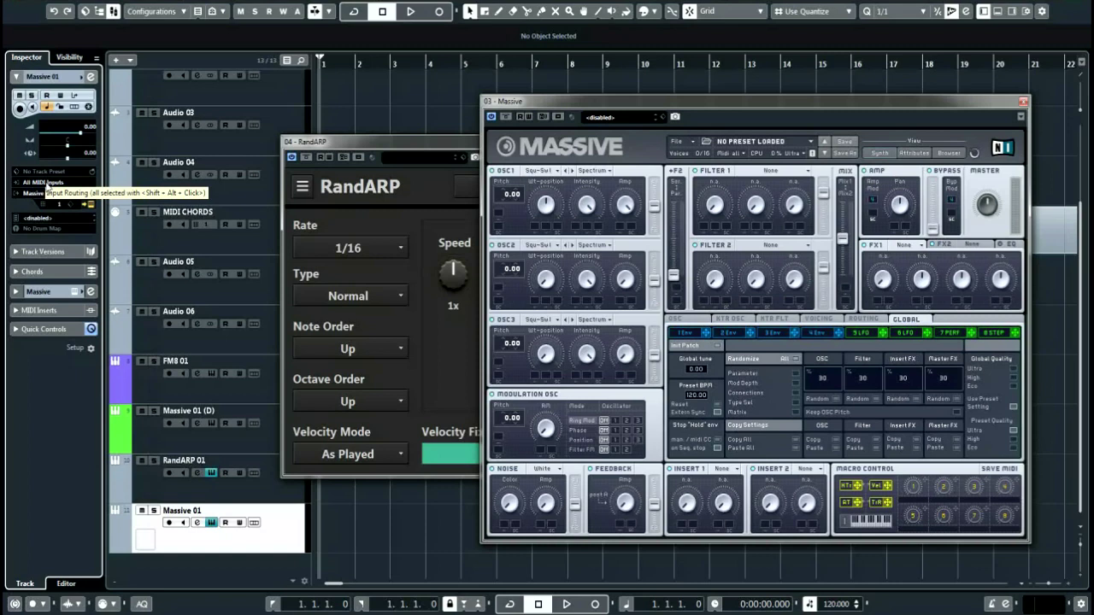
{"action": "left_click", "coordinate": [170, 524]}
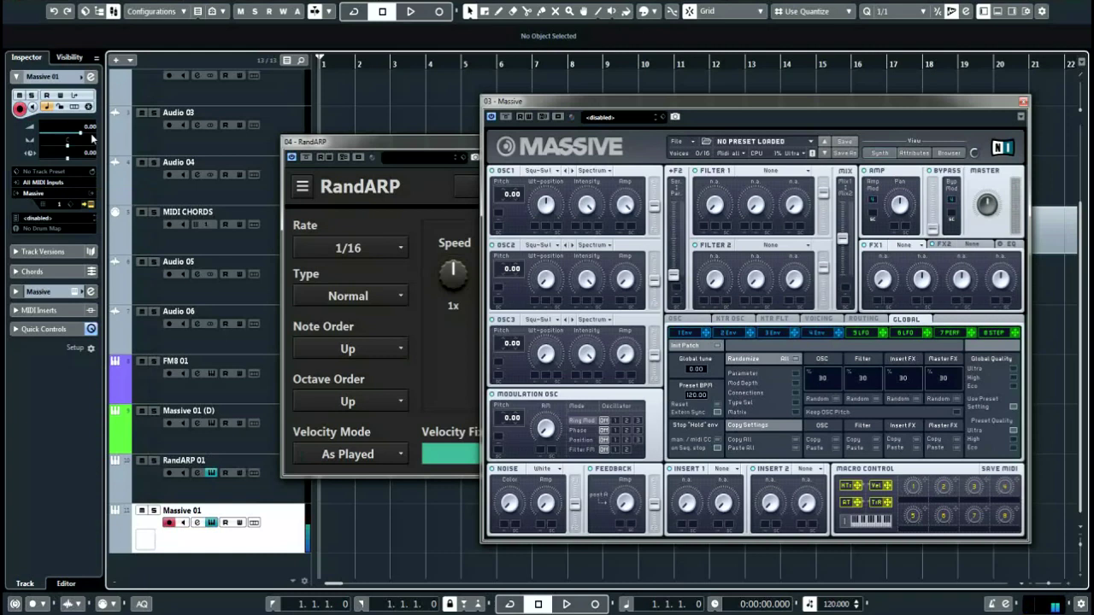
- Route Massive 01's MIDI input to '04. RandARP - MIDI Out' and close the RandARP window
{"action": "left_click", "coordinate": [47, 183]}
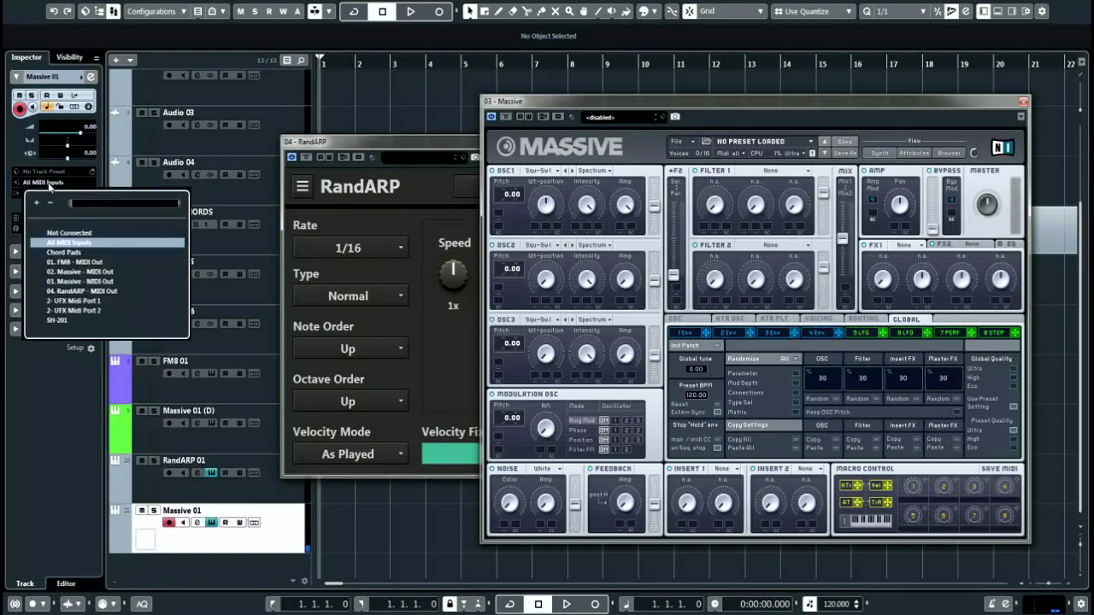
{"action": "left_click", "coordinate": [86, 291]}
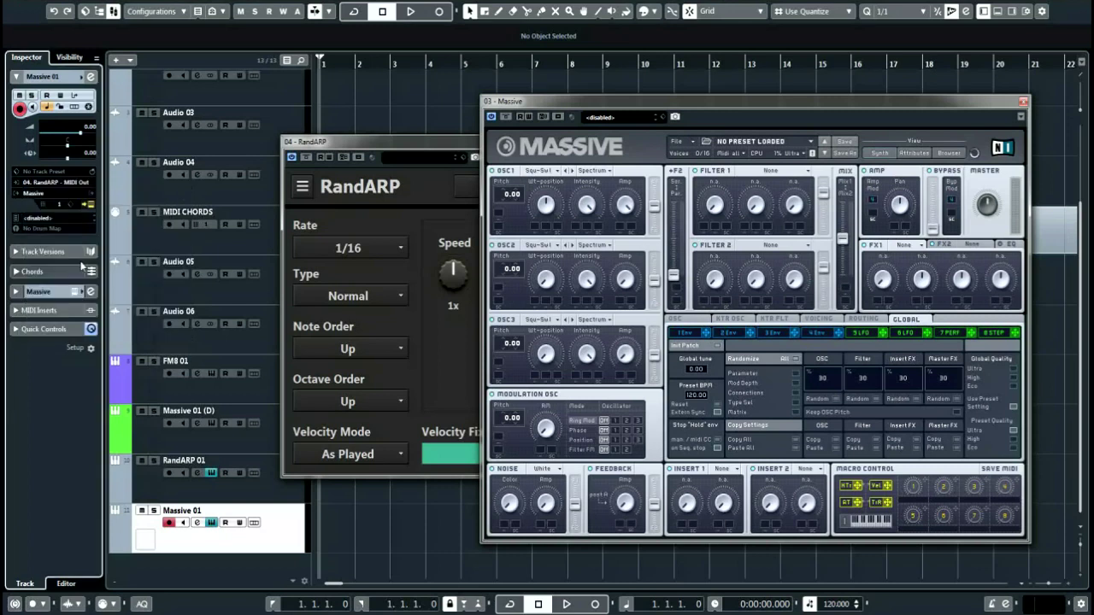
{"action": "left_click_drag", "start_coordinate": [388, 143], "coordinate": [333, 163]}
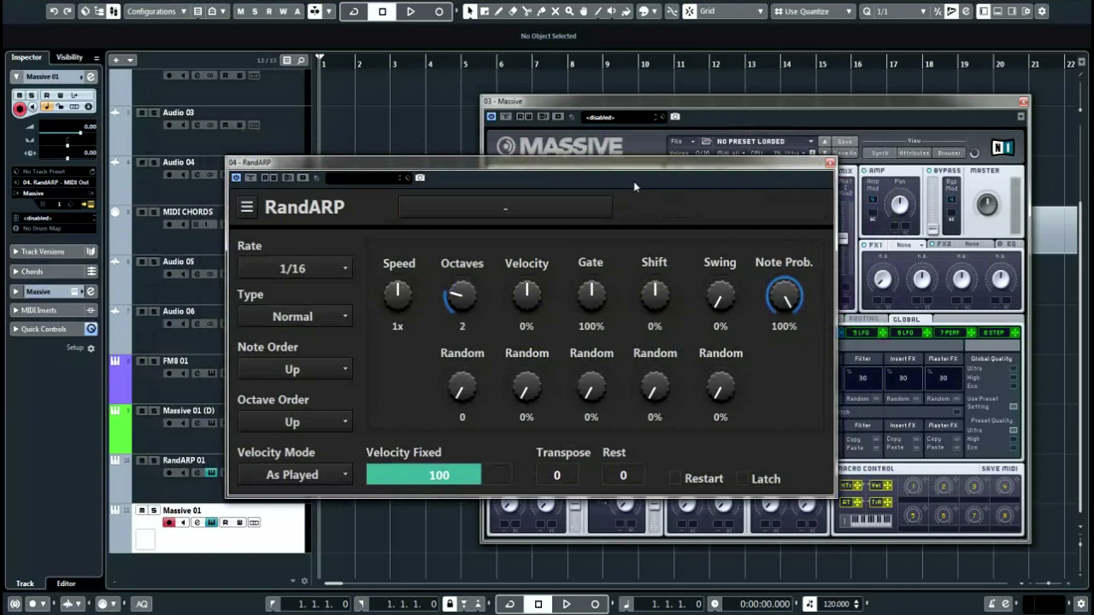
{"action": "left_click_drag", "start_coordinate": [587, 168], "coordinate": [688, 149]}
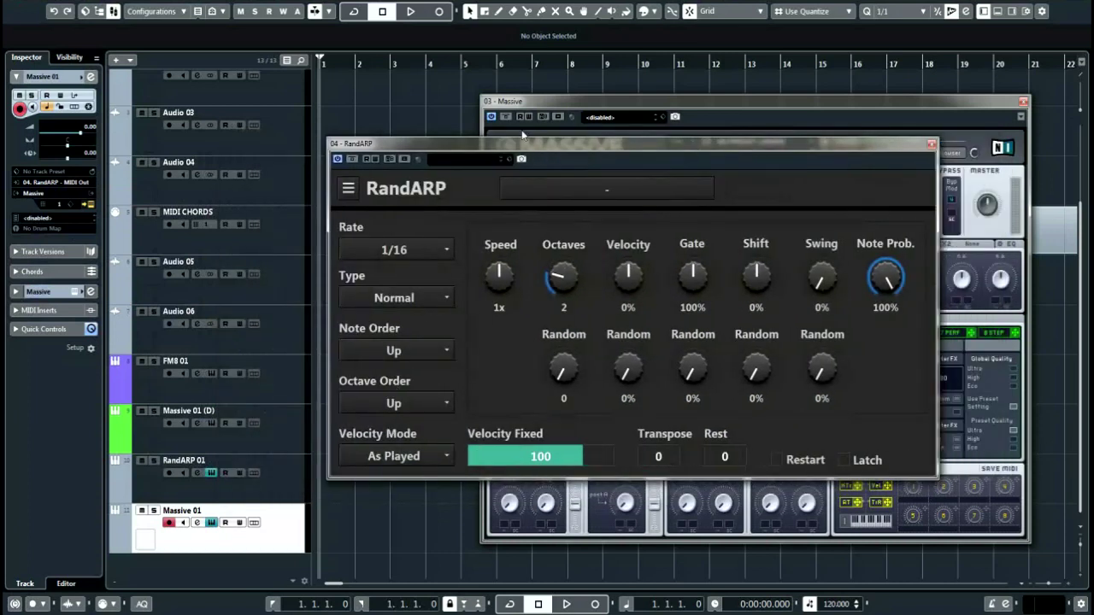
{"action": "left_click_drag", "start_coordinate": [494, 145], "coordinate": [577, 133]}
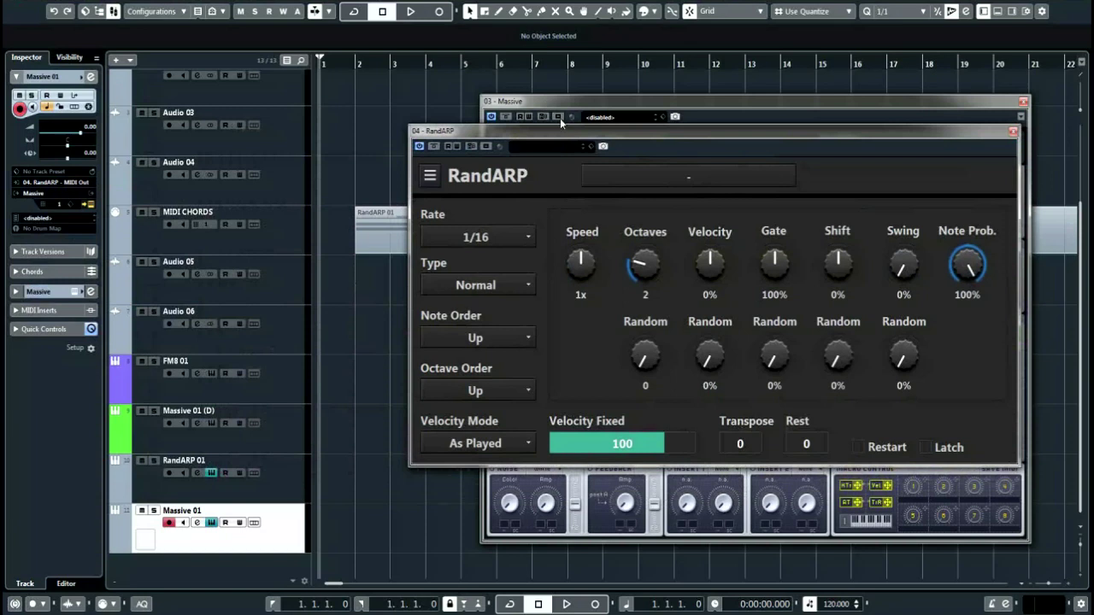
{"action": "left_click", "coordinate": [399, 237]}
{"action": "left_click", "coordinate": [1013, 131]}
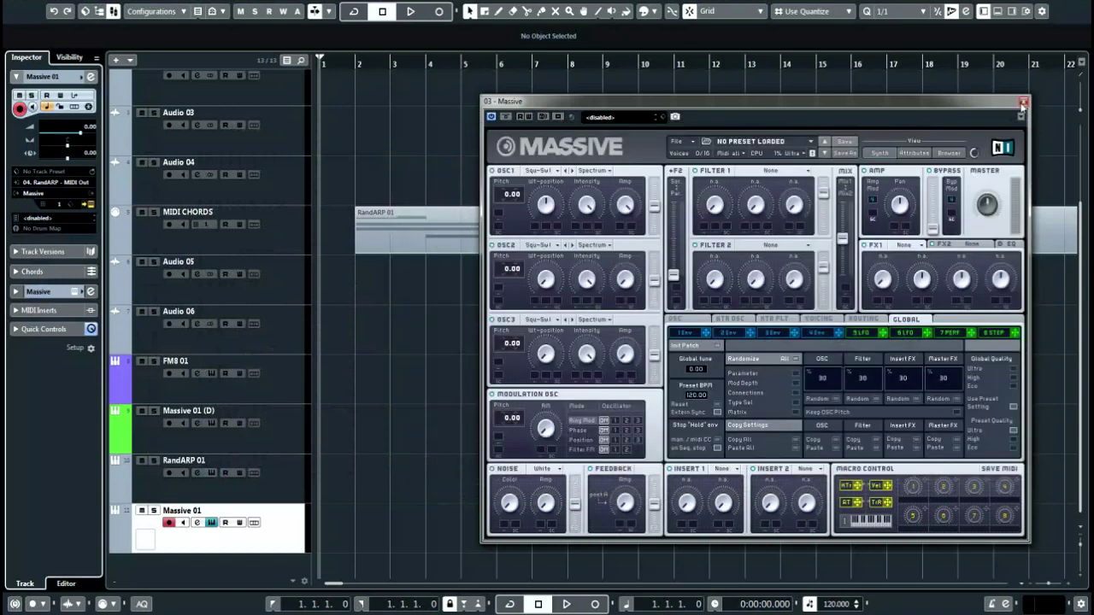
- Close Massive and check the RandARP 01 part's chord notes in the Key Editor
{"action": "left_click", "coordinate": [1023, 101]}
{"action": "double_click", "coordinate": [474, 229]}
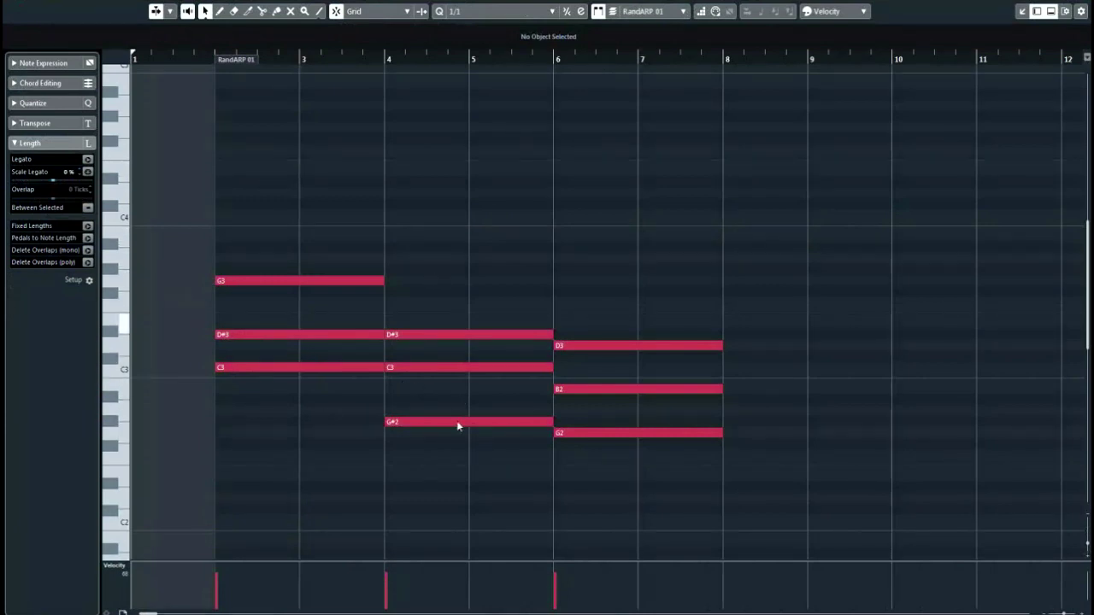
{"action": "key", "text": "F3"}
{"action": "key", "text": "F3"}
- Undo moving the RandARP 01 part onto Massive 01, keeping it on its own track
{"action": "left_click_drag", "start_coordinate": [444, 229], "coordinate": [456, 527]}
{"action": "key", "text": "ctrl+z"}
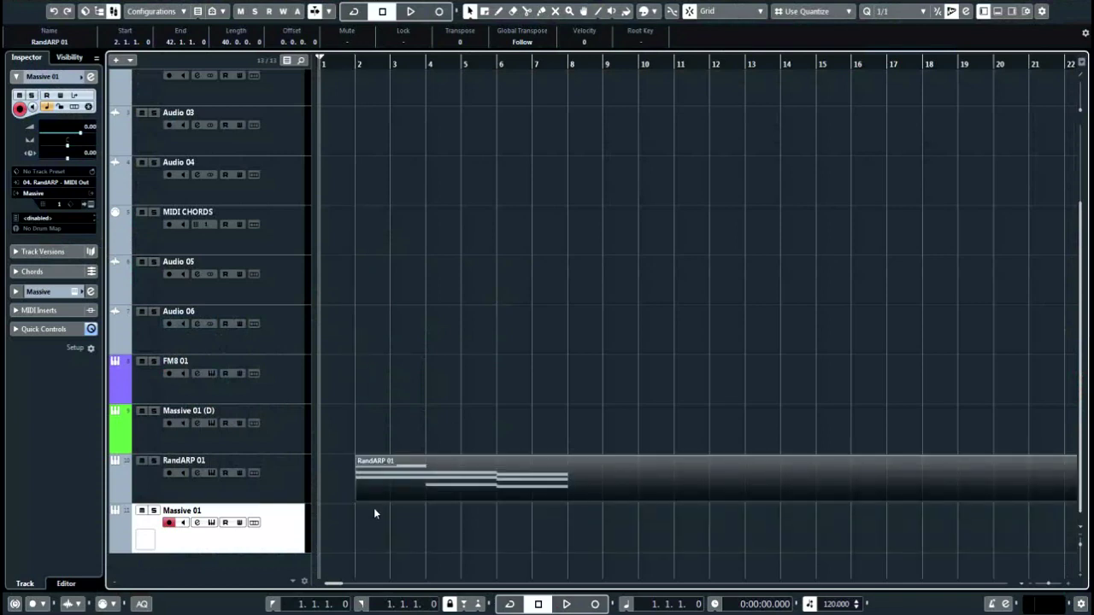
{"action": "left_click", "coordinate": [286, 492]}
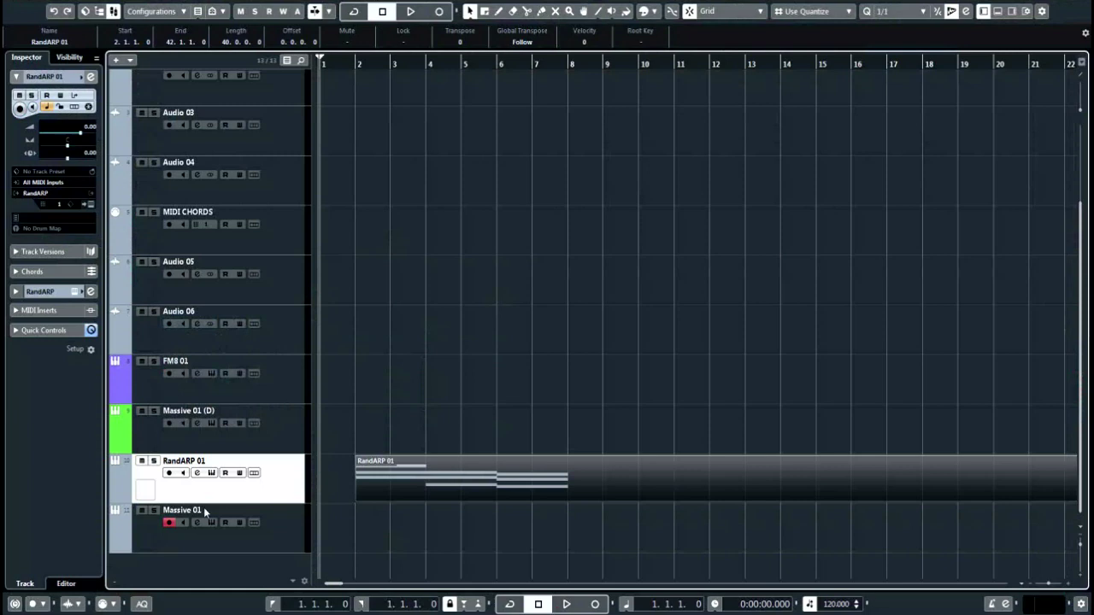
{"action": "left_click", "coordinate": [304, 544]}
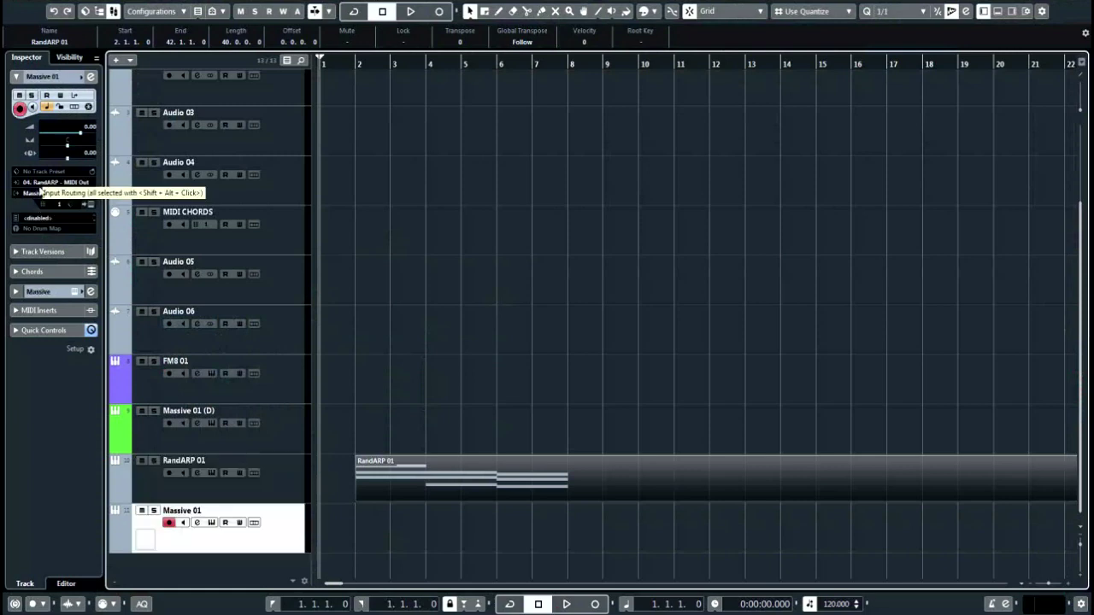
- Unsolo RandARP 01 and play the first bars to hear the arpeggiated chords through Massive
{"action": "left_click", "coordinate": [154, 461]}
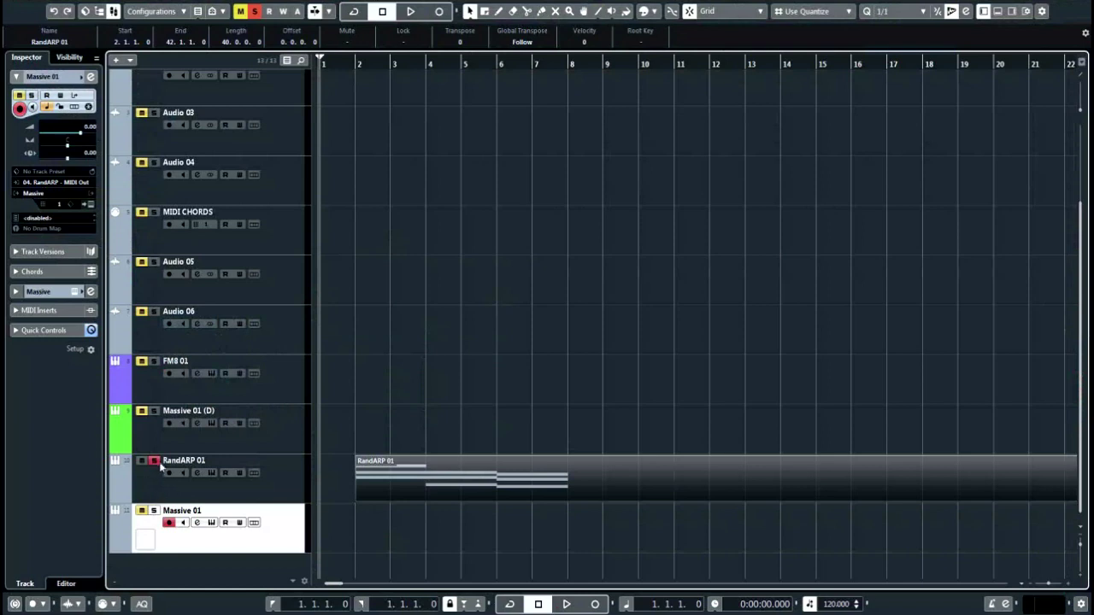
{"action": "left_click", "coordinate": [157, 462]}
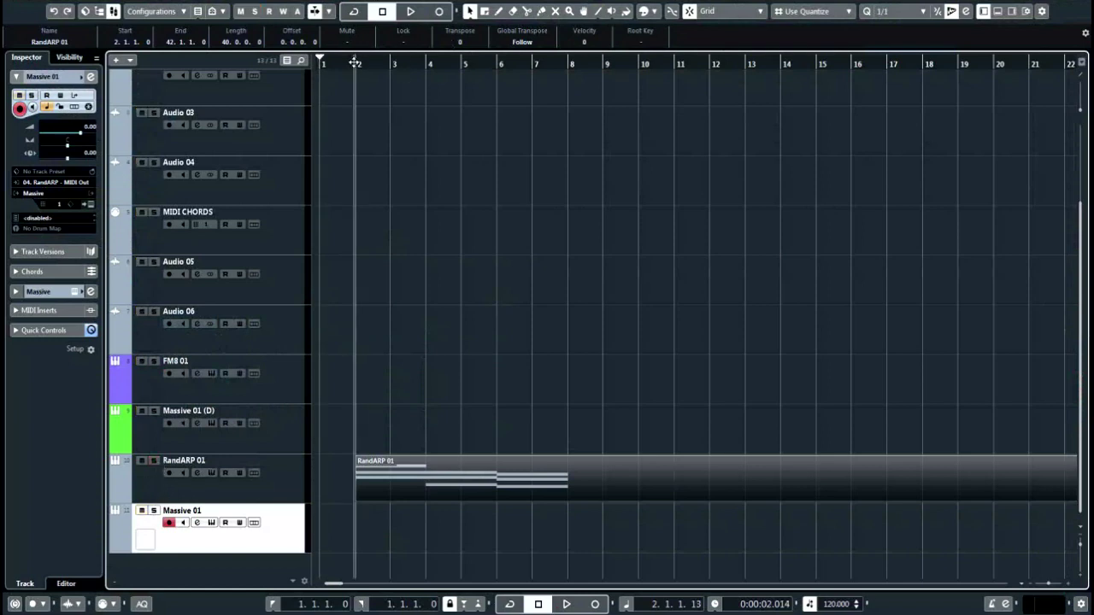
{"action": "key", "text": "space"}
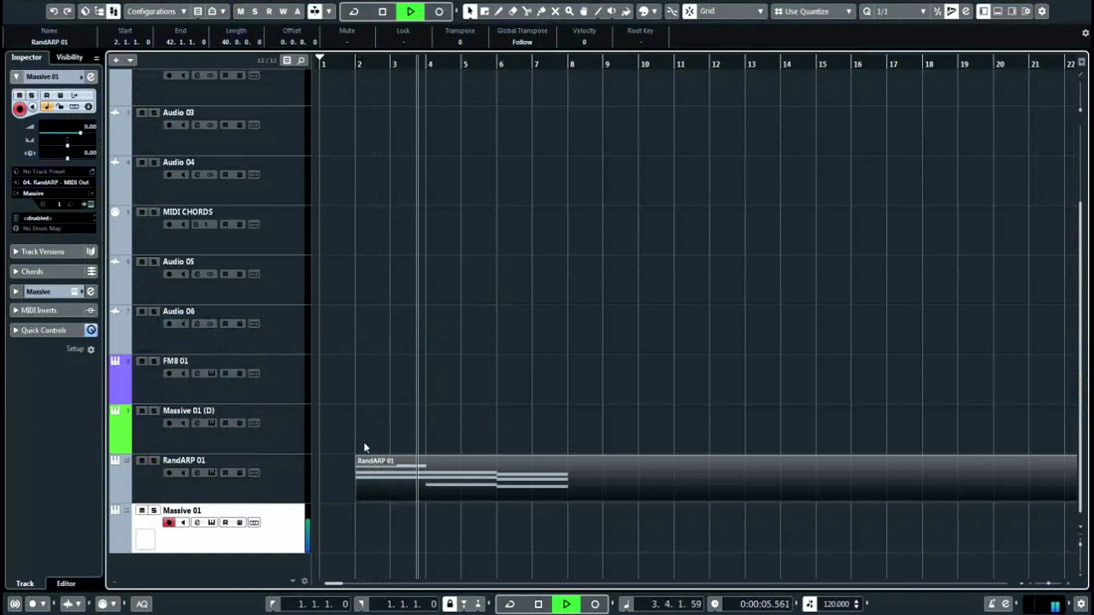
{"action": "key", "text": "space"}
- Test dragging the RandARP 01 part toward Massive 01, leaving it on RandARP 01
{"action": "left_click", "coordinate": [284, 496]}
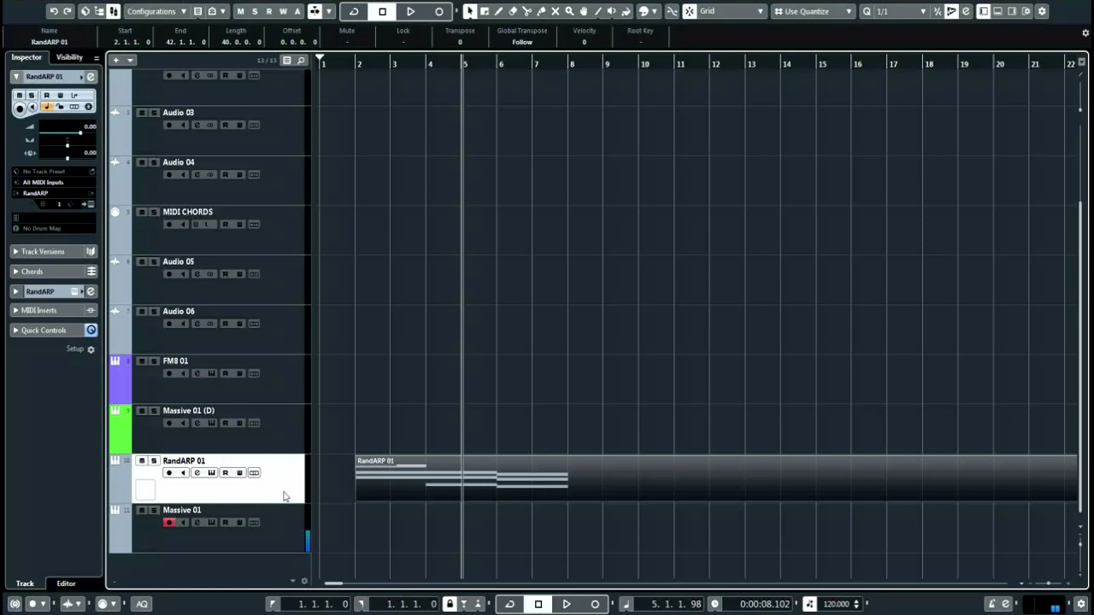
{"action": "left_click", "coordinate": [291, 549]}
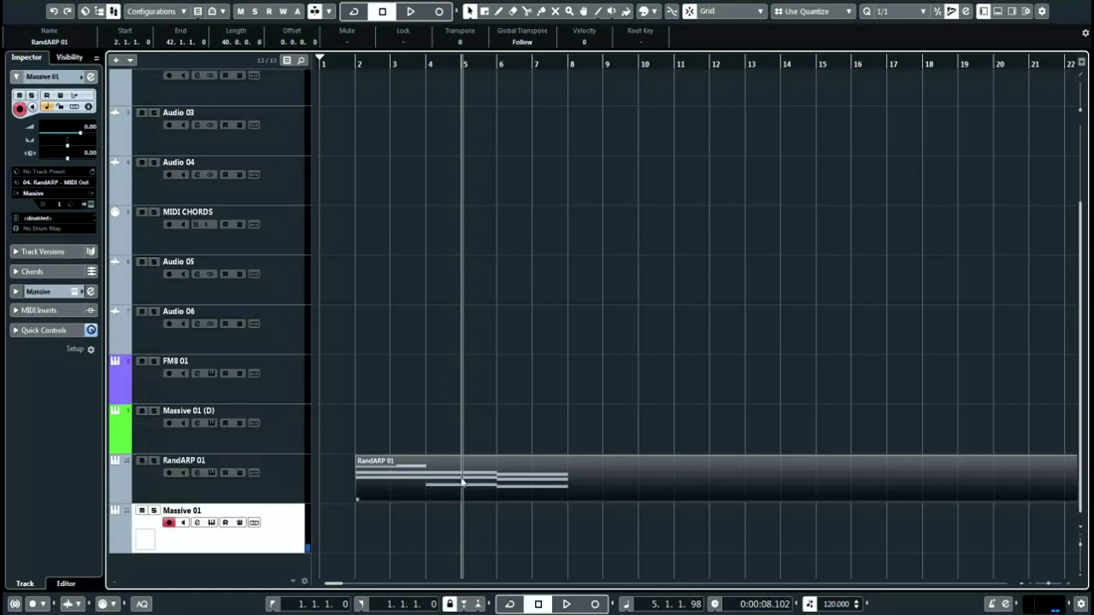
{"action": "mouse_move", "coordinate": [410, 485]}
{"action": "left_mouse_down"}
{"action": "mouse_move", "coordinate": [410, 539]}
{"action": "mouse_move", "coordinate": [403, 501]}
{"action": "left_mouse_up"}
{"action": "left_click", "coordinate": [285, 496]}
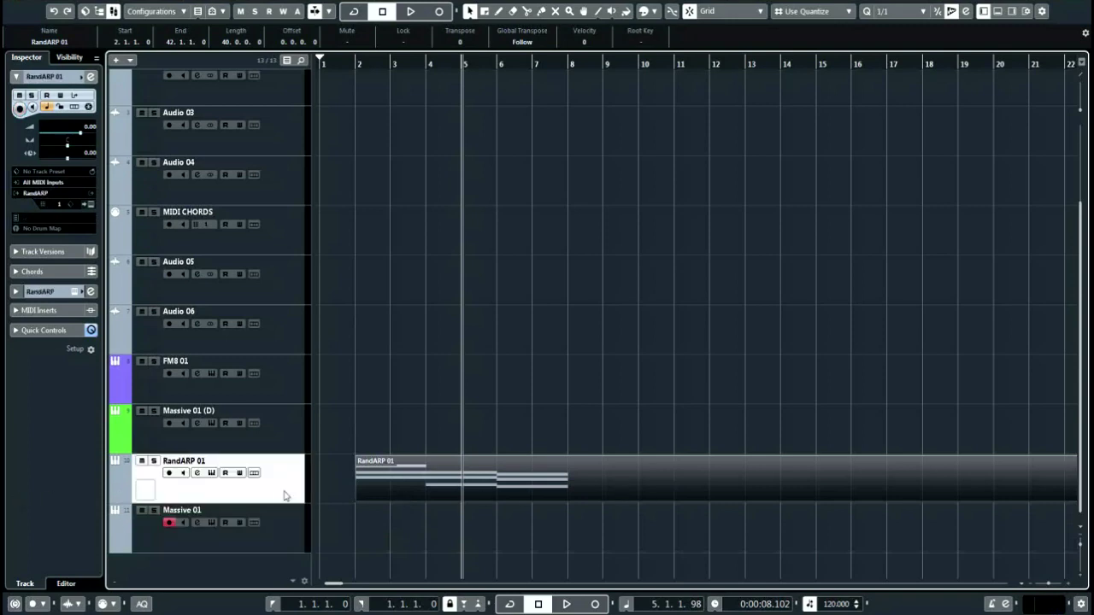
- Load the Pluck - Super 9 preset into Massive 01 from its preset browser
{"action": "left_click", "coordinate": [212, 523]}
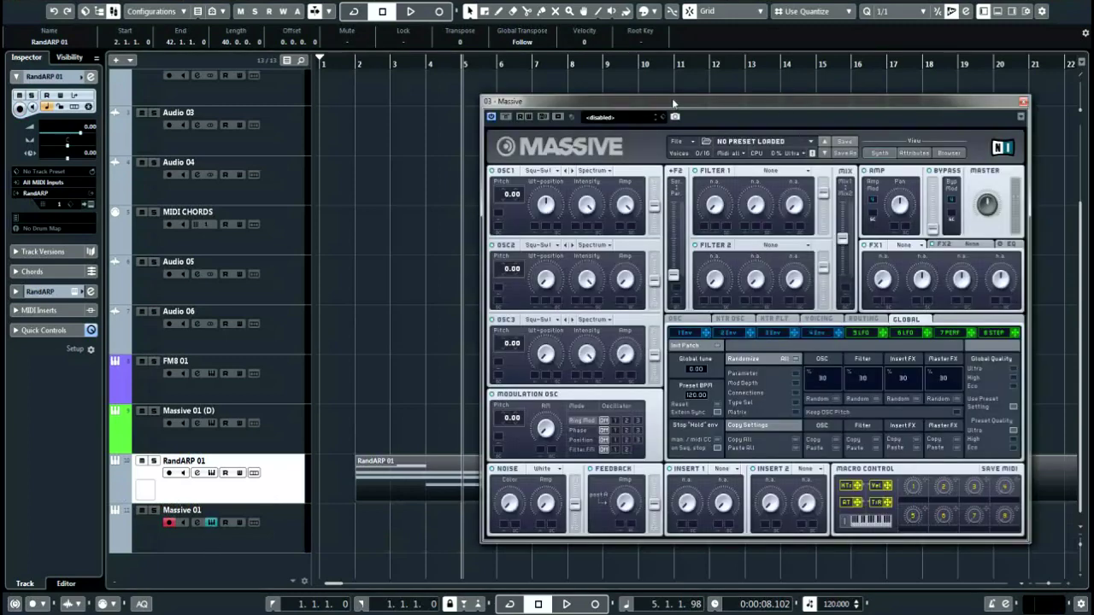
{"action": "left_click_drag", "start_coordinate": [673, 102], "coordinate": [631, 94]}
{"action": "left_click", "coordinate": [906, 146]}
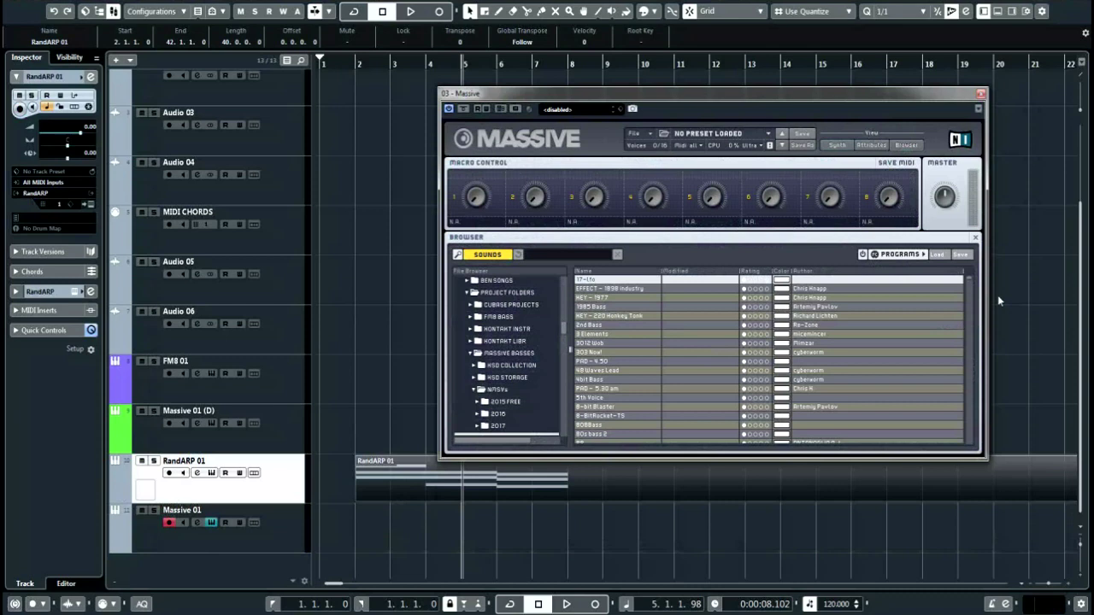
{"action": "left_click_drag", "start_coordinate": [969, 284], "coordinate": [963, 409]}
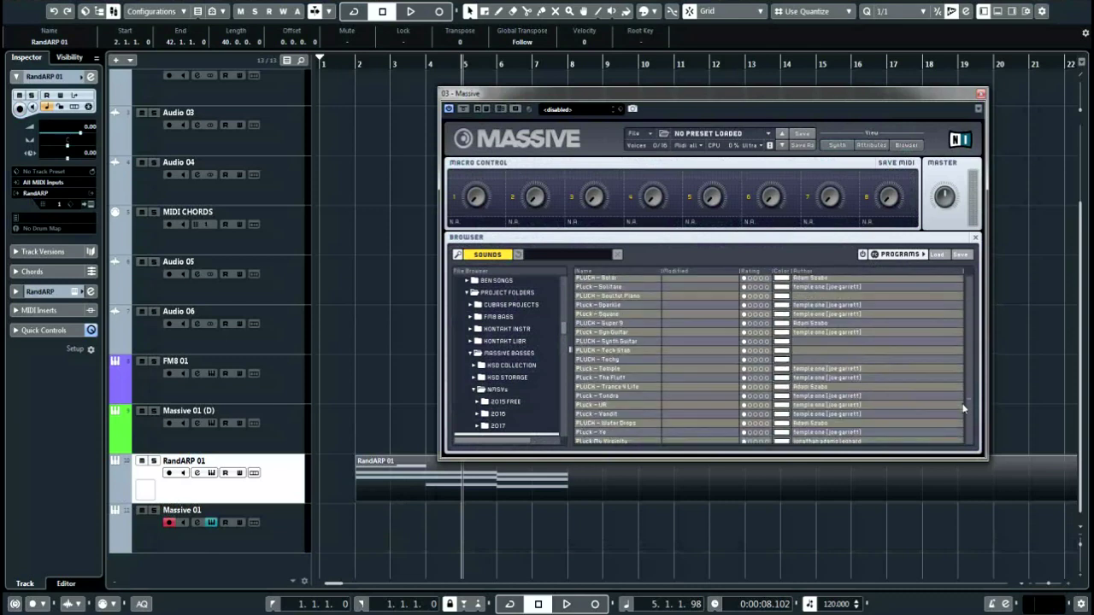
{"action": "left_click", "coordinate": [602, 323]}
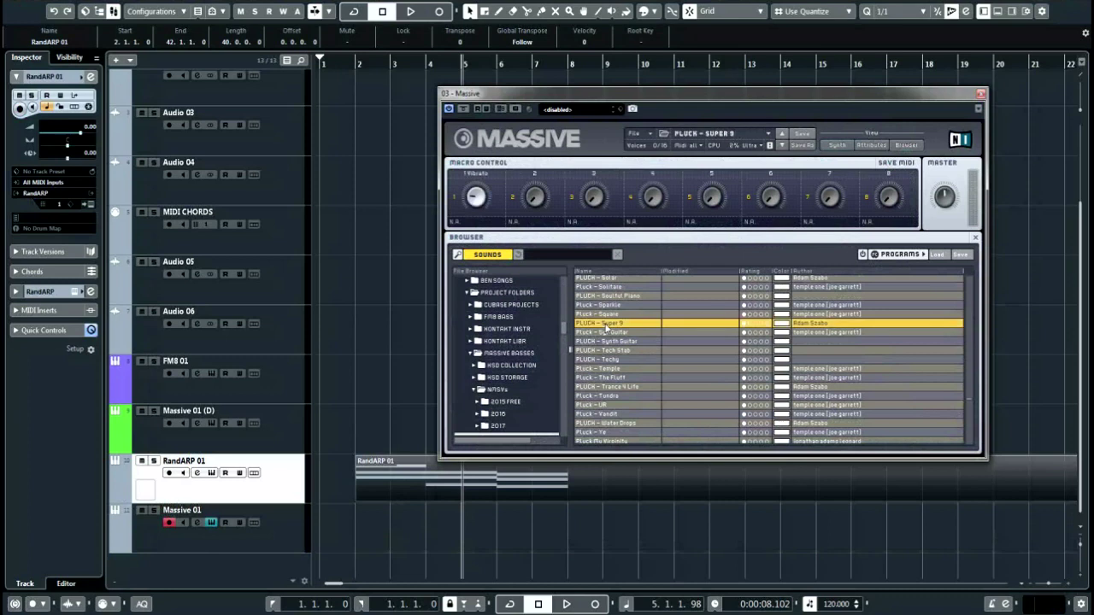
- Audition the Pluck - Super 9 sound, then close the Massive window
{"action": "key", "text": "space"}
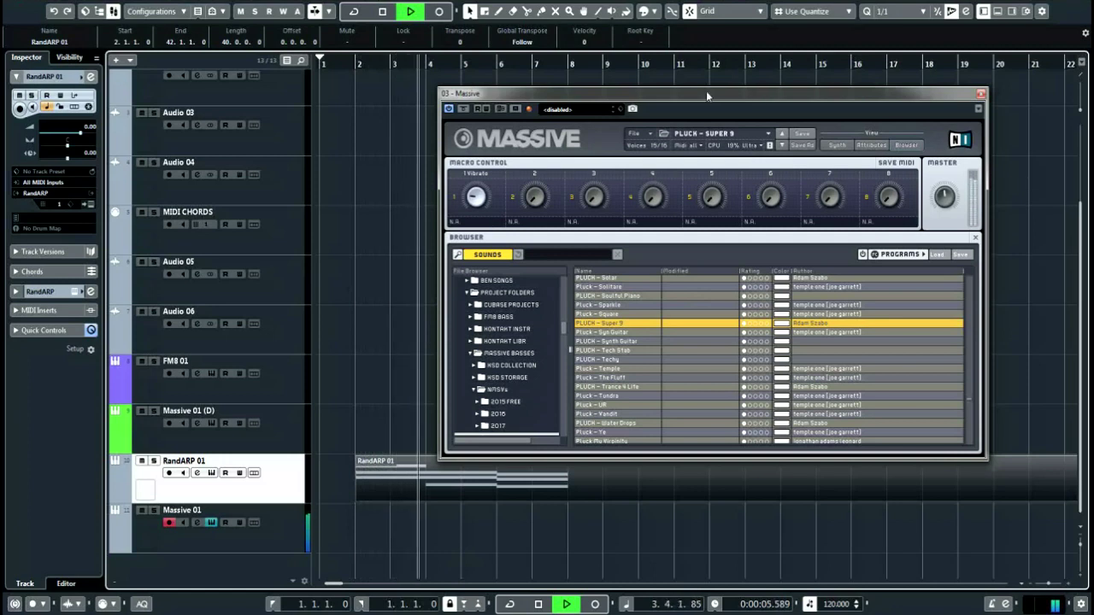
{"action": "key", "text": "space"}
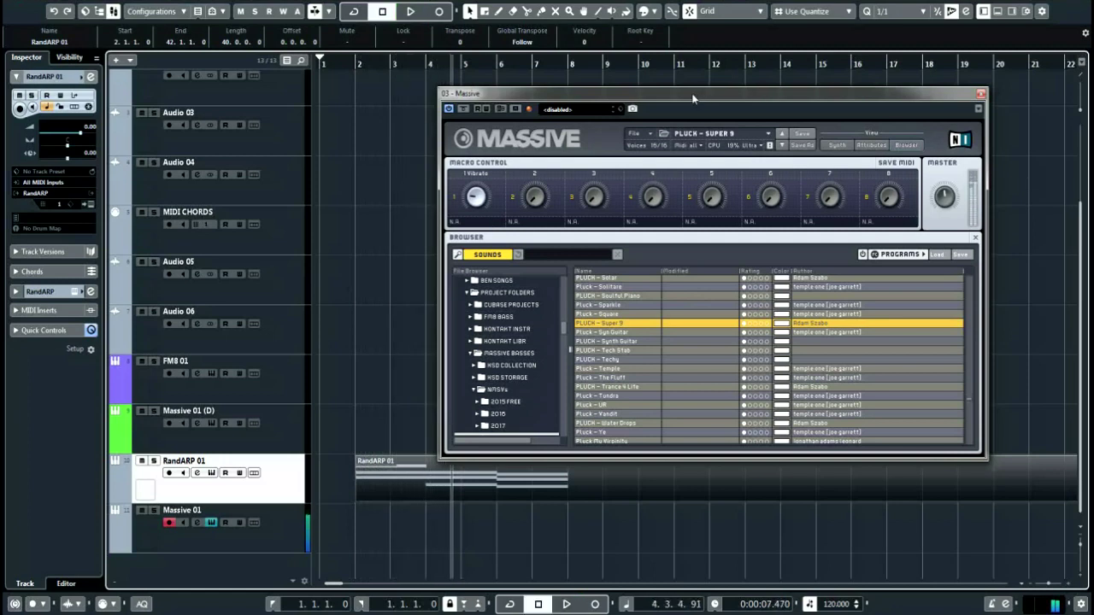
{"action": "key", "text": "alt+F4"}
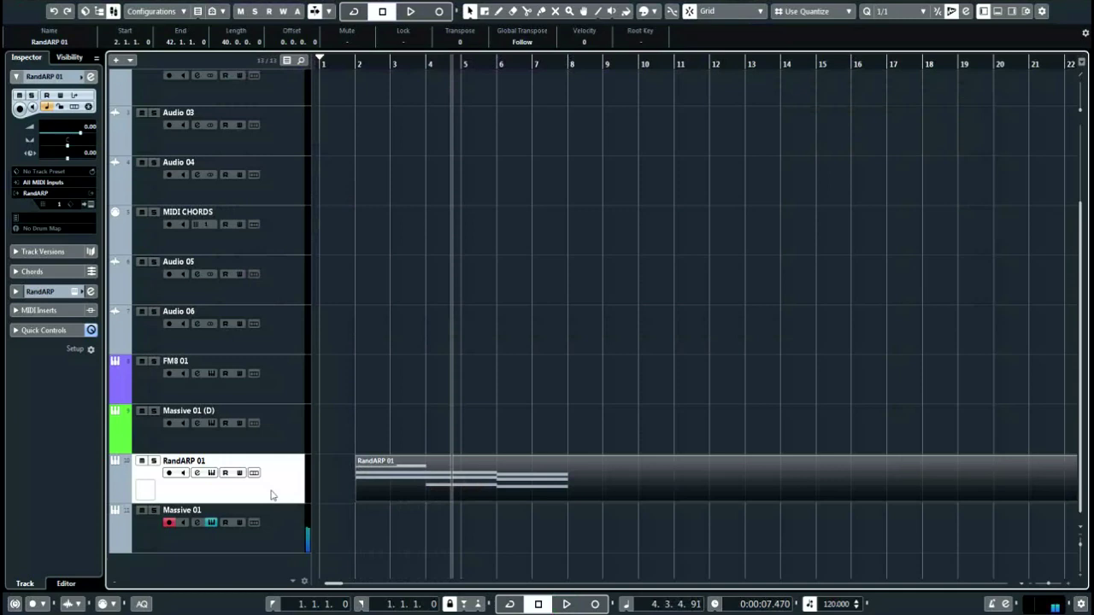
- Set RandARP's arpeggio rate to 1/8 and audition it from bar 2
{"action": "left_click", "coordinate": [211, 472]}
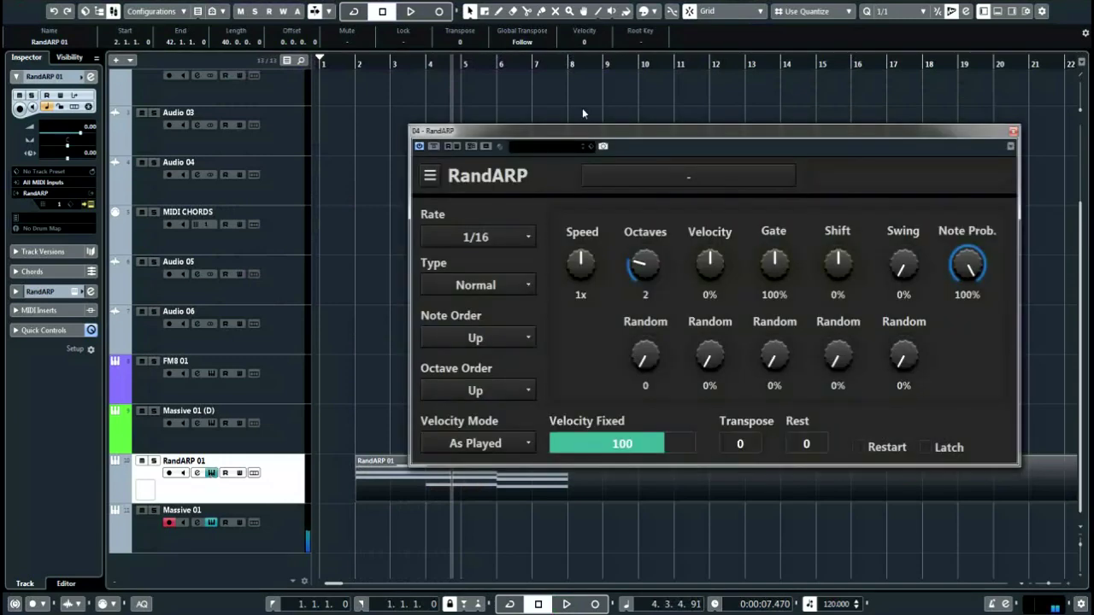
{"action": "left_click_drag", "start_coordinate": [579, 131], "coordinate": [532, 80]}
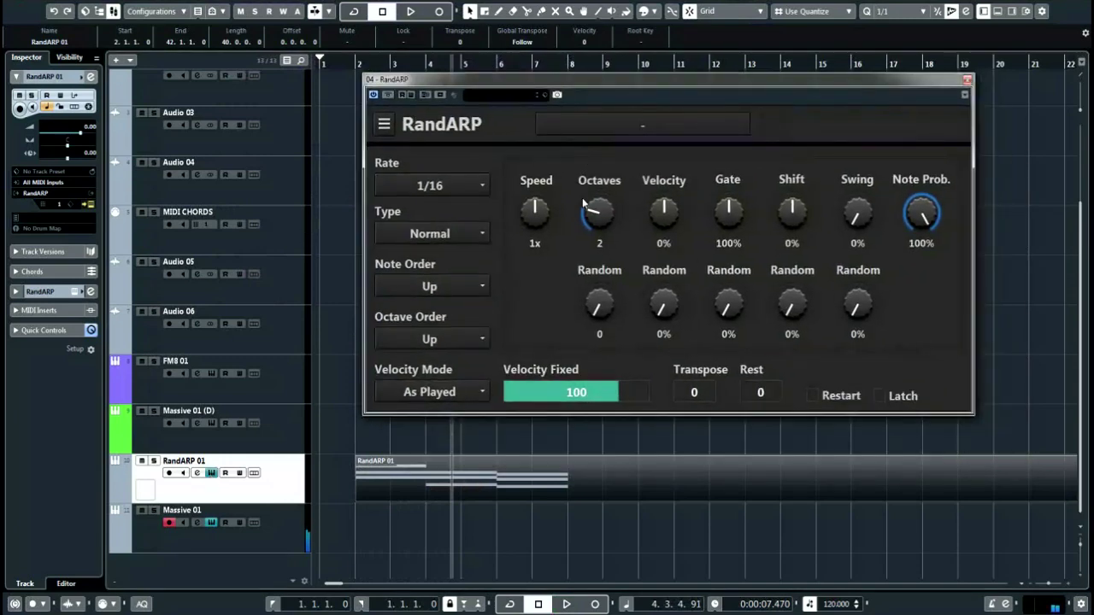
{"action": "left_click", "coordinate": [468, 187]}
{"action": "left_click", "coordinate": [414, 332]}
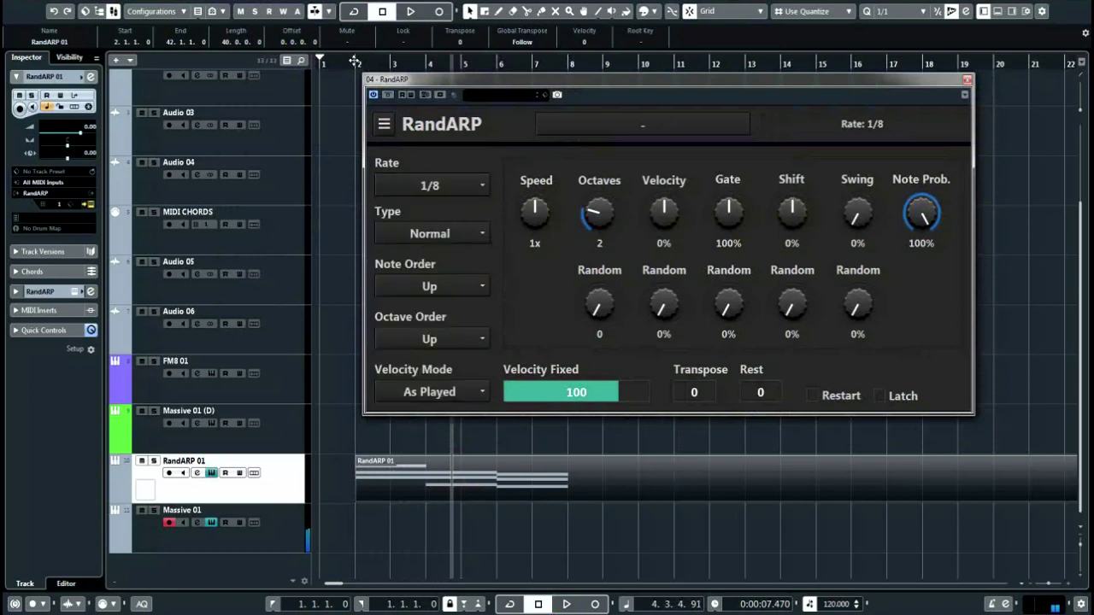
{"action": "left_click", "coordinate": [379, 64]}
{"action": "key", "text": "space"}
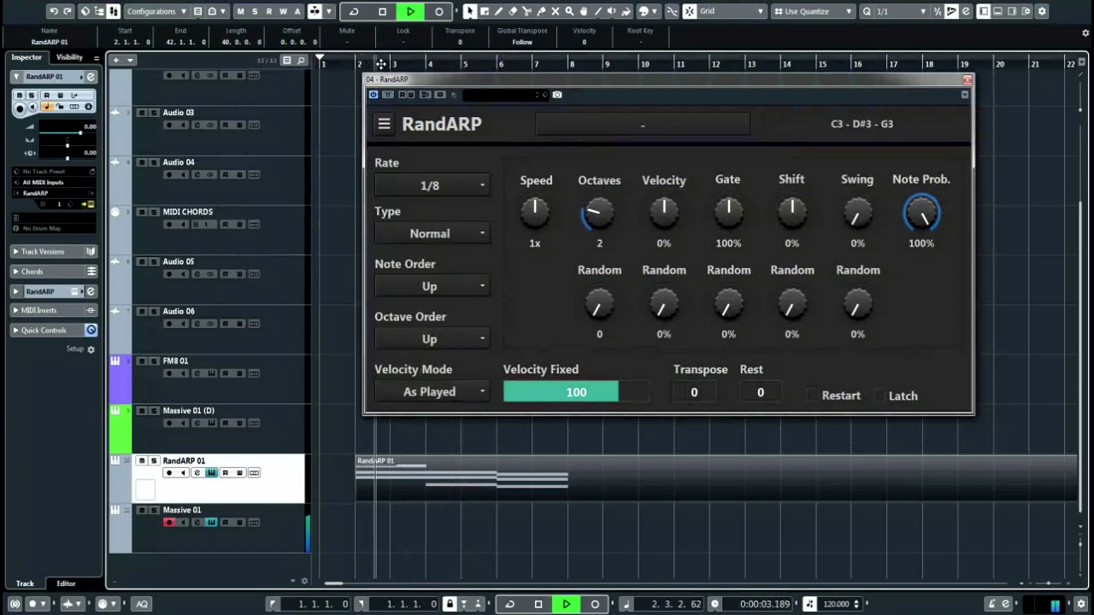
{"action": "key", "text": "space"}
- Switch the arpeggio type to Triplet and play it back from near the start
{"action": "left_click", "coordinate": [470, 232]}
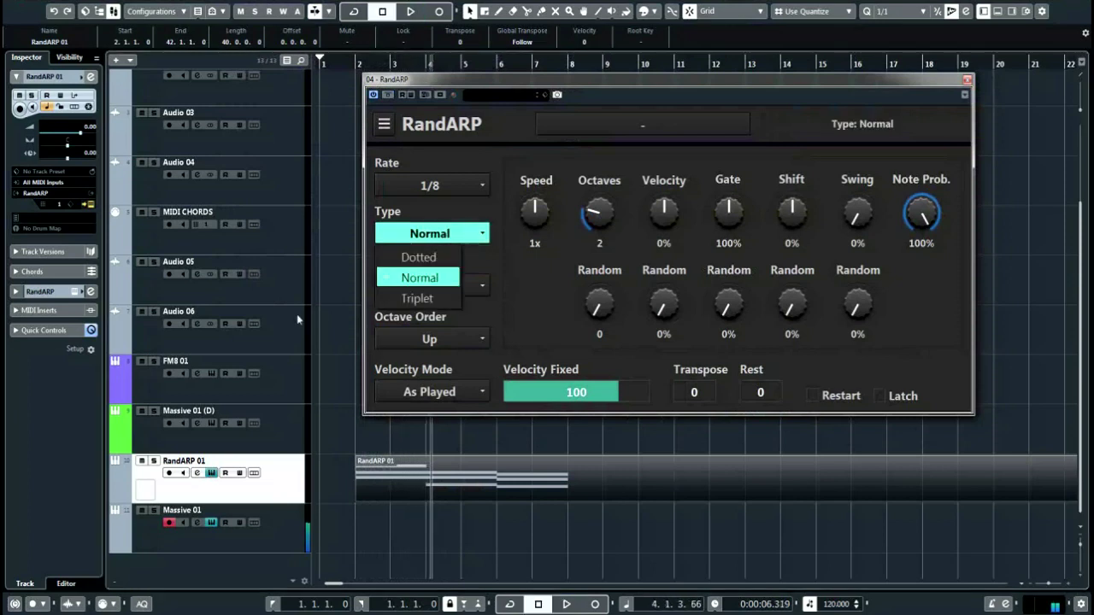
{"action": "left_click", "coordinate": [426, 301]}
{"action": "left_click", "coordinate": [349, 53]}
{"action": "key", "text": "space"}
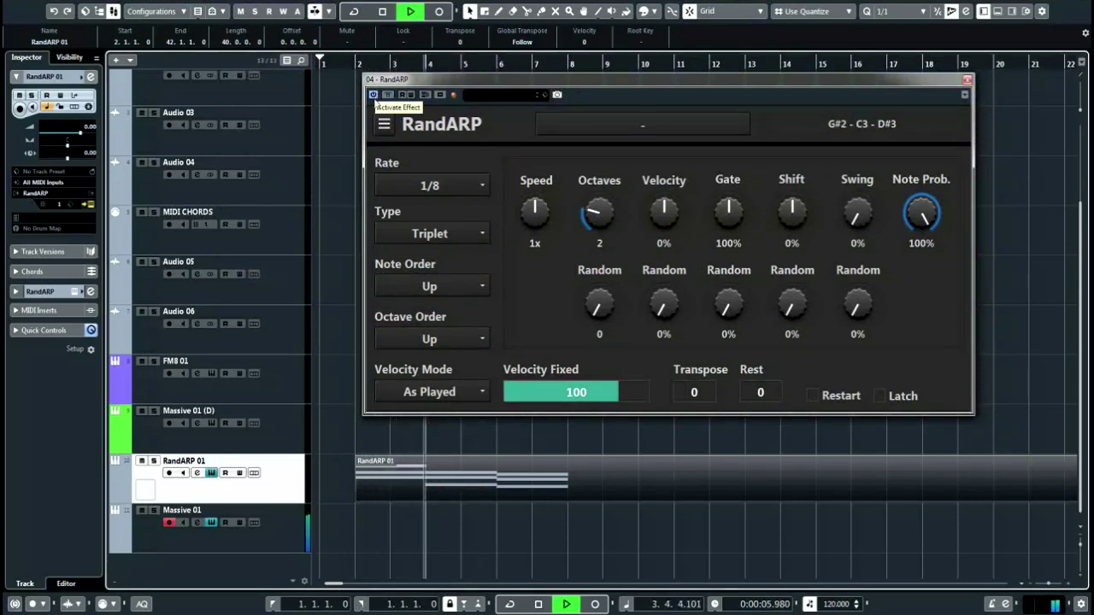
{"action": "key", "text": "space"}
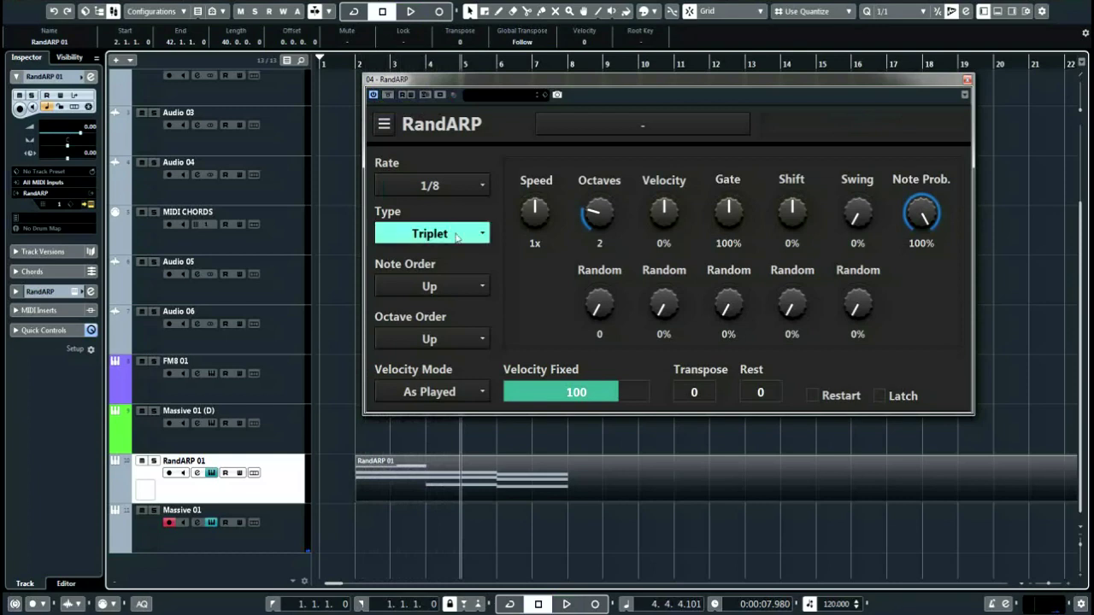
- Set octaves to 1 and note order to Up-><-Down Oct, then play from bar 2
{"action": "left_click", "coordinate": [454, 285]}
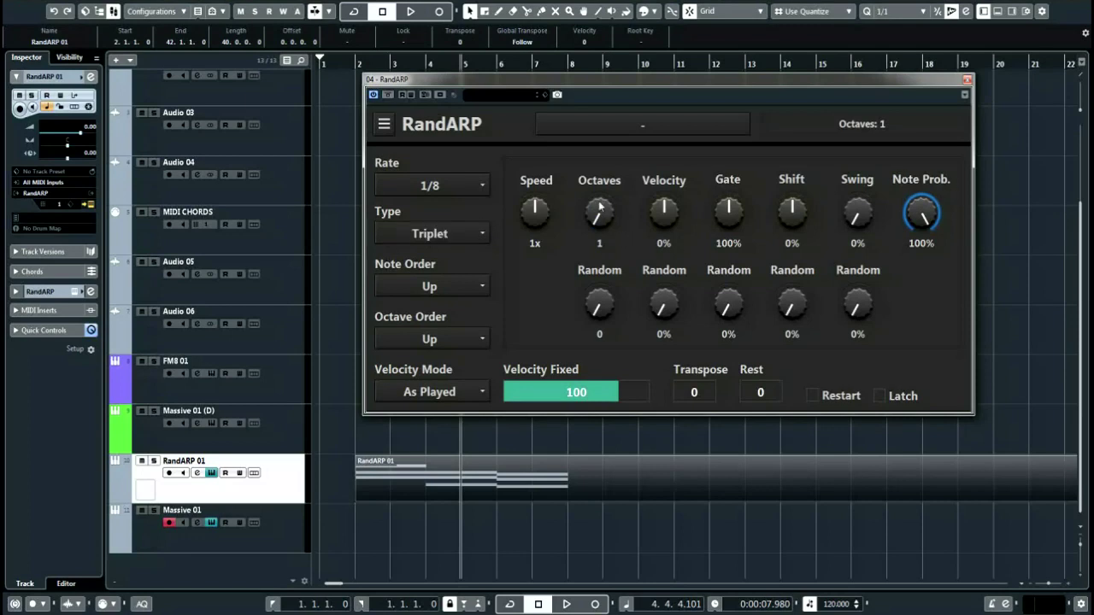
{"action": "left_click_drag", "start_coordinate": [601, 206], "coordinate": [588, 247]}
{"action": "left_click", "coordinate": [475, 289]}
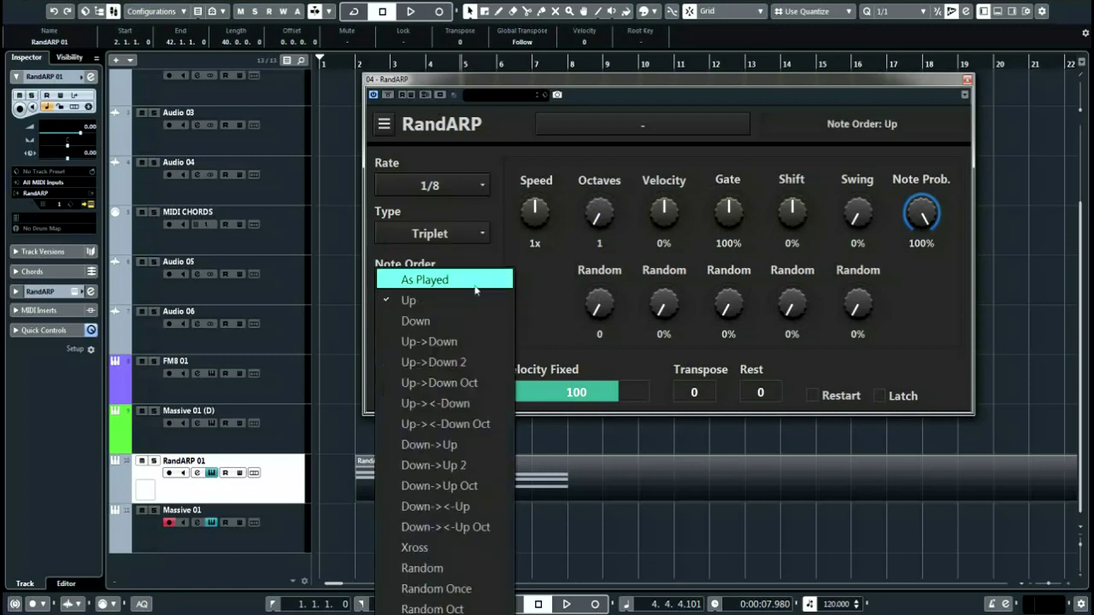
{"action": "left_click", "coordinate": [452, 423]}
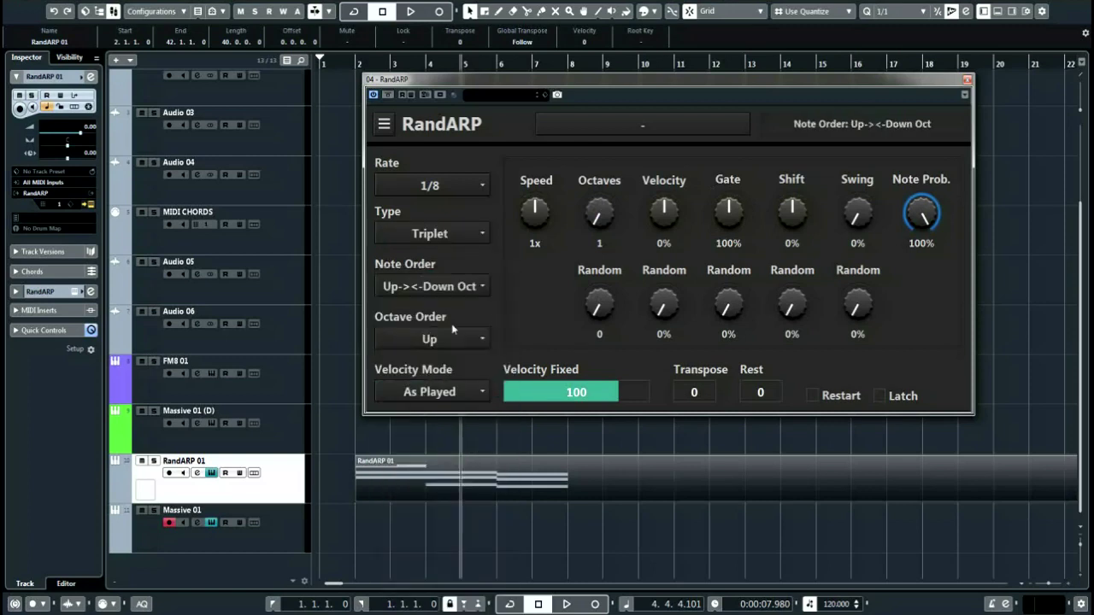
{"action": "left_click", "coordinate": [342, 63]}
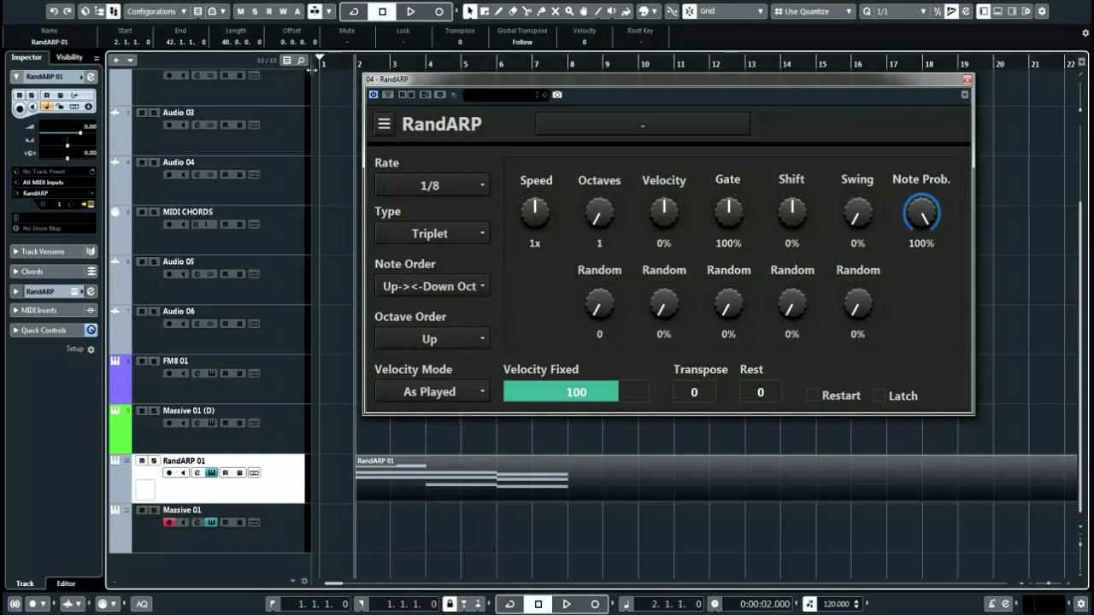
{"action": "key", "text": "space"}
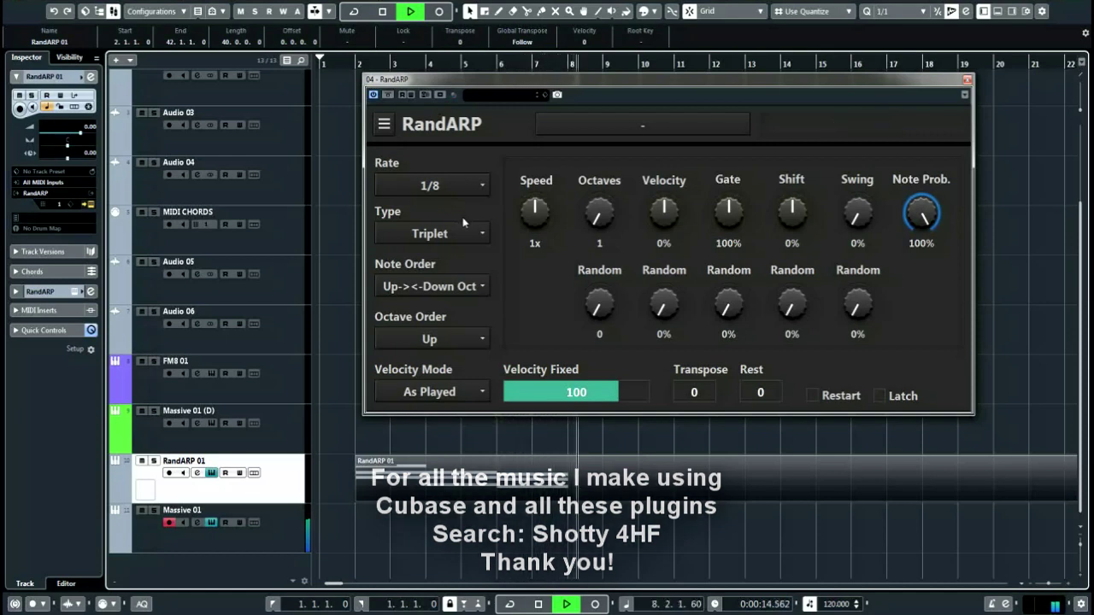
- Change the arpeggio type to Dotted and play it from bar 2
{"action": "key", "text": "space"}
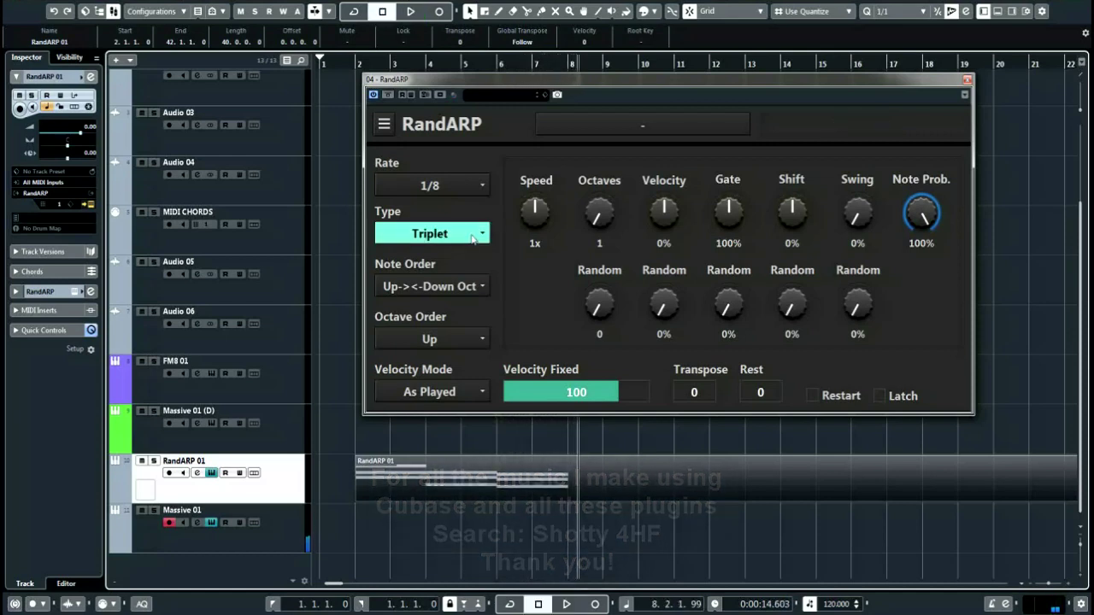
{"action": "left_click", "coordinate": [440, 234]}
{"action": "left_click", "coordinate": [437, 261]}
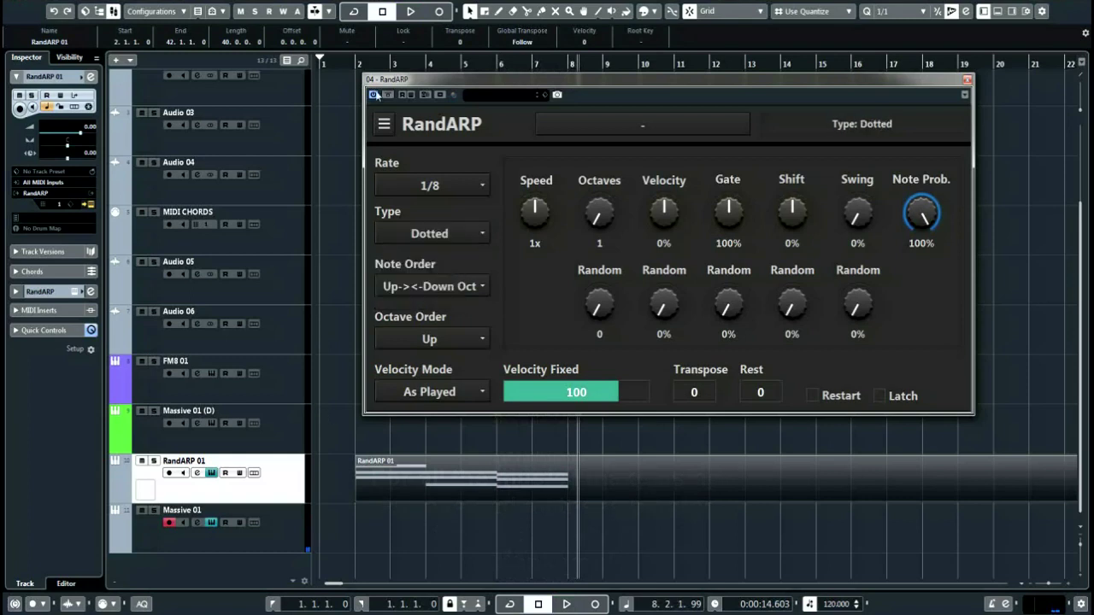
{"action": "left_click", "coordinate": [356, 61]}
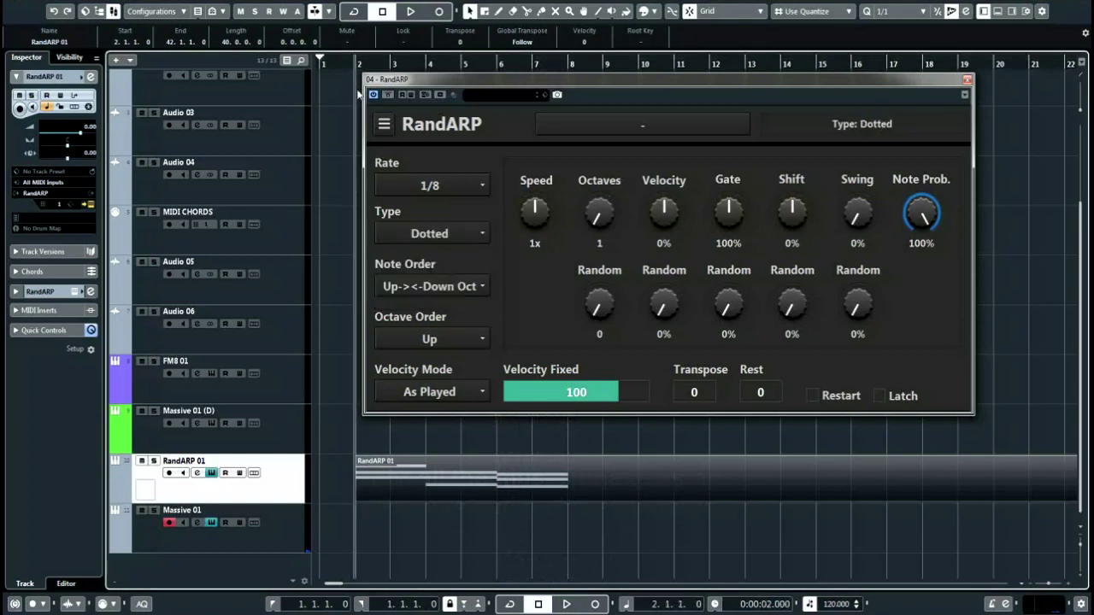
{"action": "key", "text": "space"}
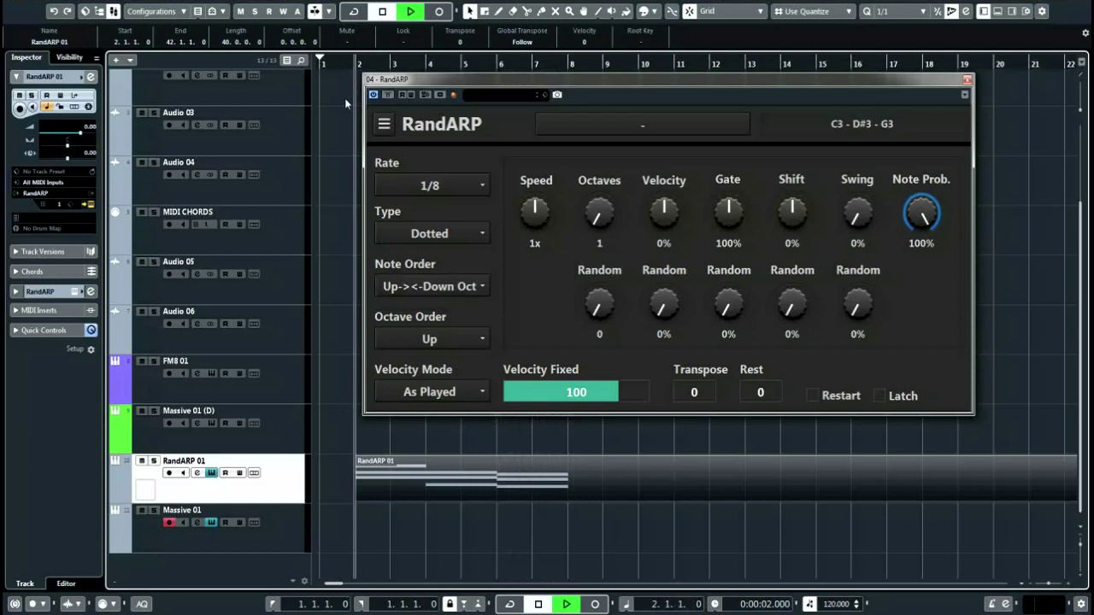
- Set the rate to 1/16 and the note order to Xross, restarting from bar 2
{"action": "left_click", "coordinate": [430, 185]}
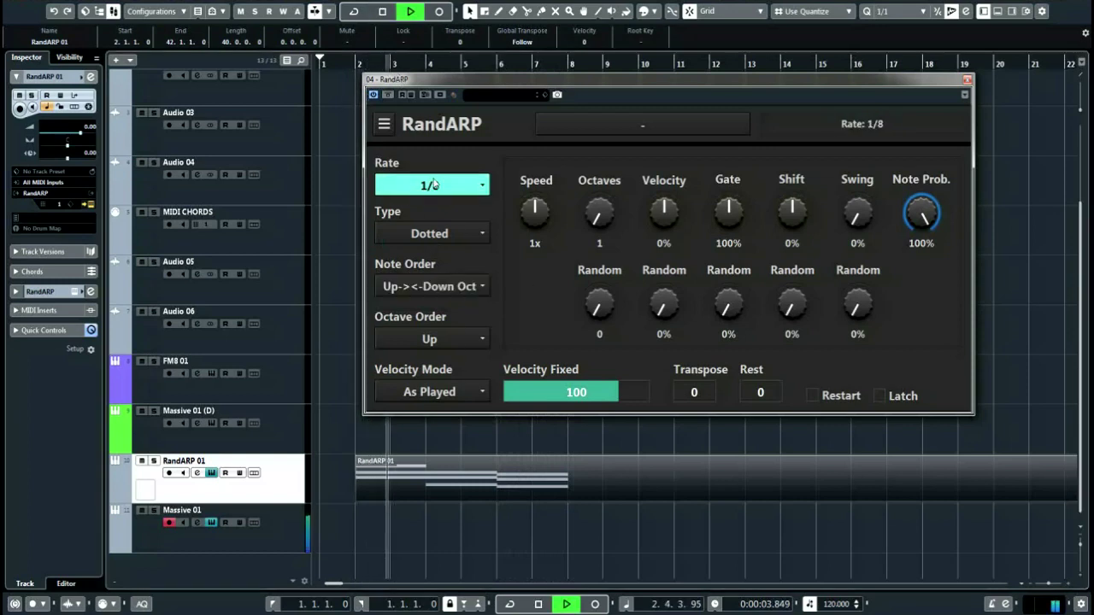
{"action": "left_click", "coordinate": [431, 352]}
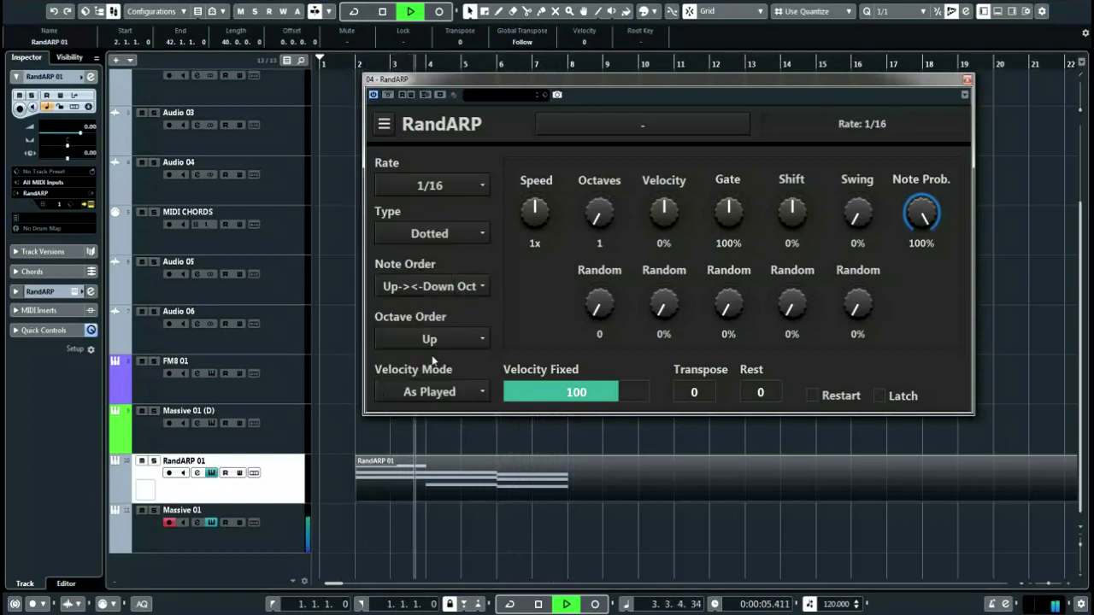
{"action": "left_click", "coordinate": [470, 288]}
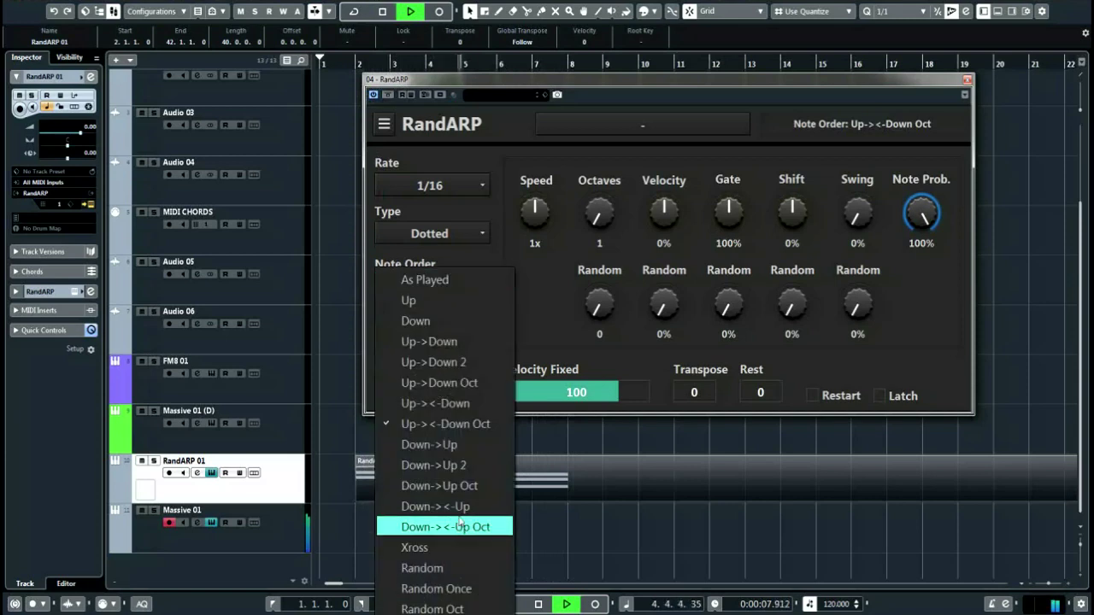
{"action": "left_click", "coordinate": [446, 548]}
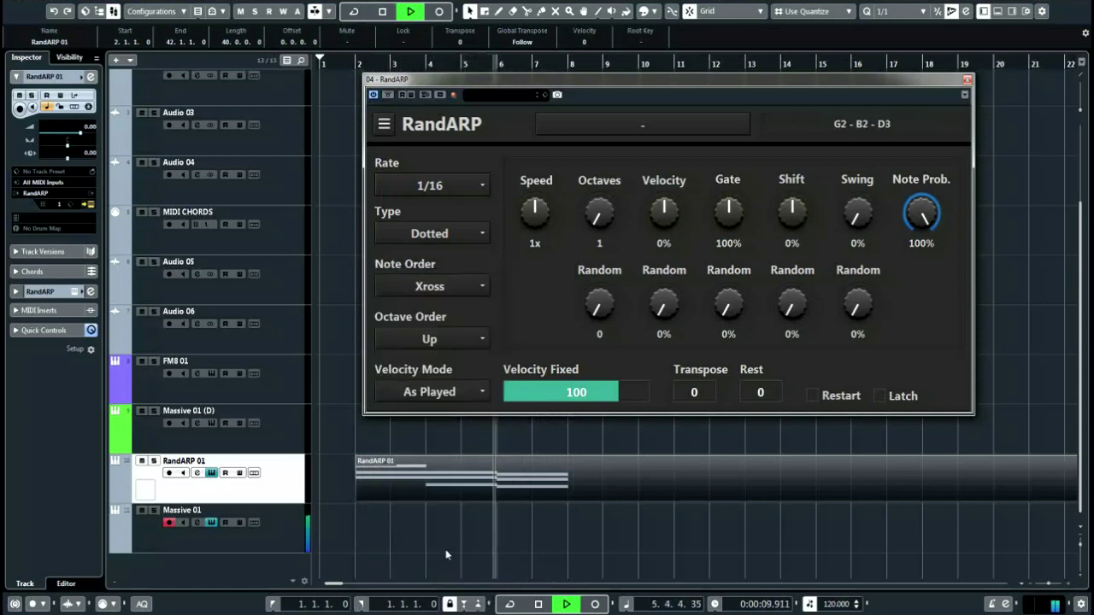
{"action": "left_click", "coordinate": [355, 64]}
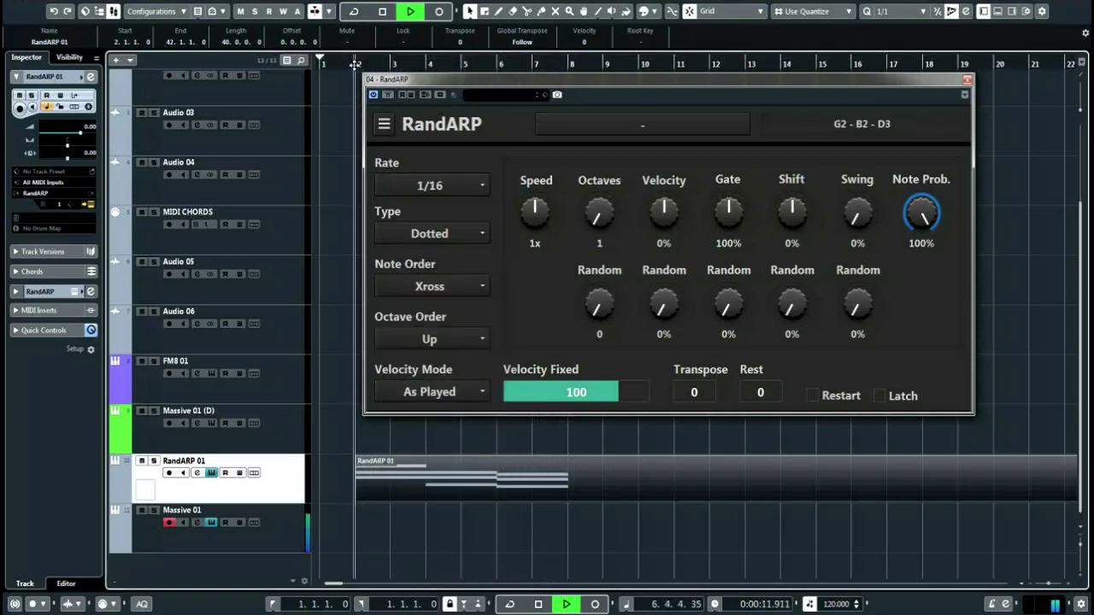
- Switch the note order to Random with a 2-octave range, then stop playback
{"action": "left_click", "coordinate": [449, 288]}
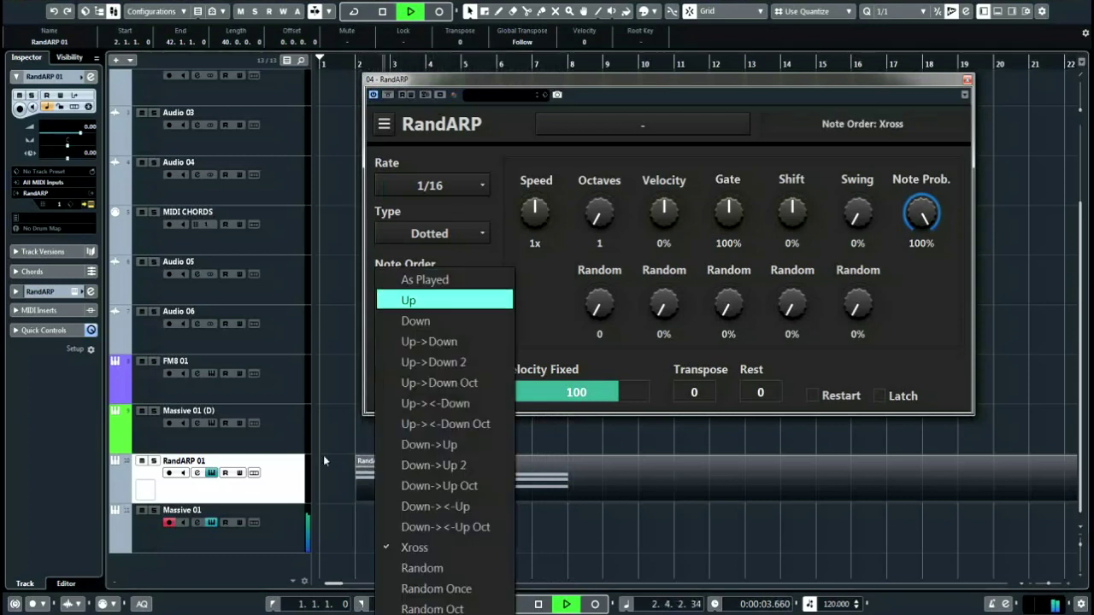
{"action": "left_click", "coordinate": [451, 564]}
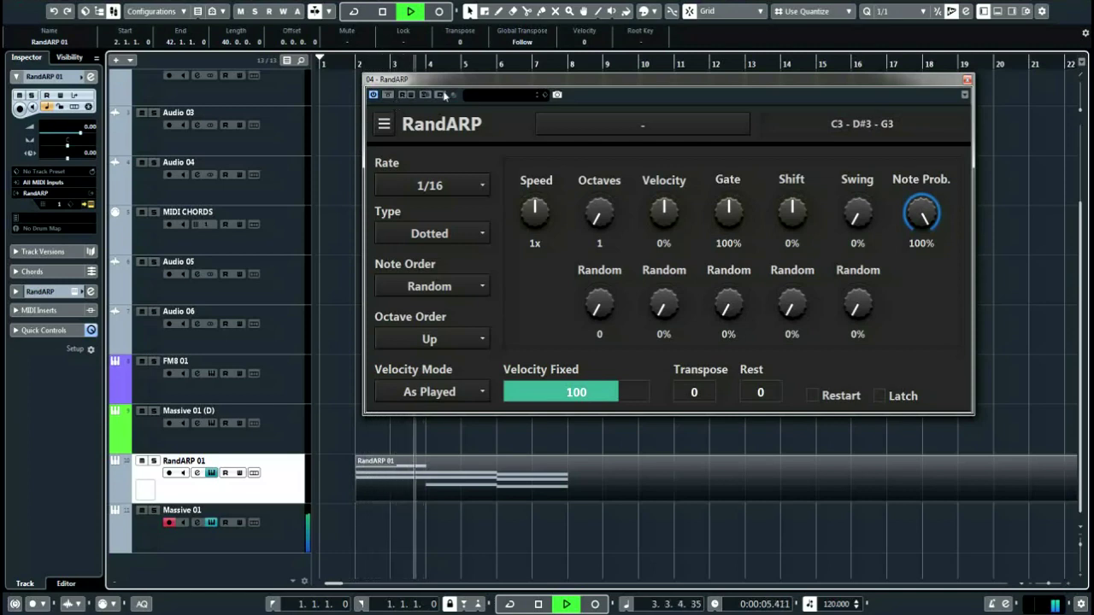
{"action": "left_click_drag", "start_coordinate": [599, 214], "coordinate": [602, 141]}
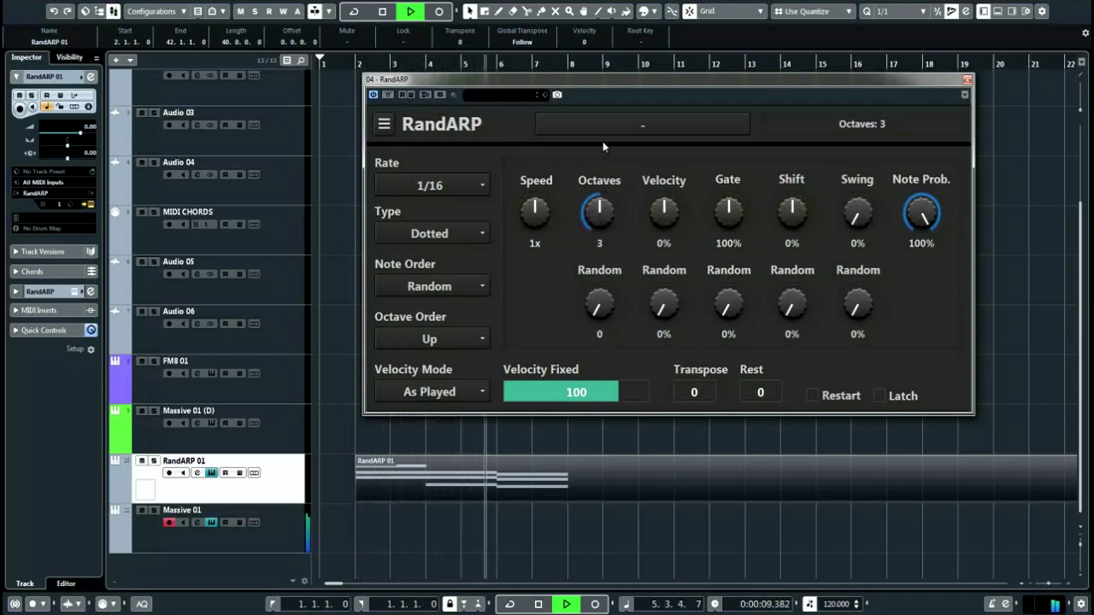
{"action": "left_click_drag", "start_coordinate": [603, 145], "coordinate": [602, 161]}
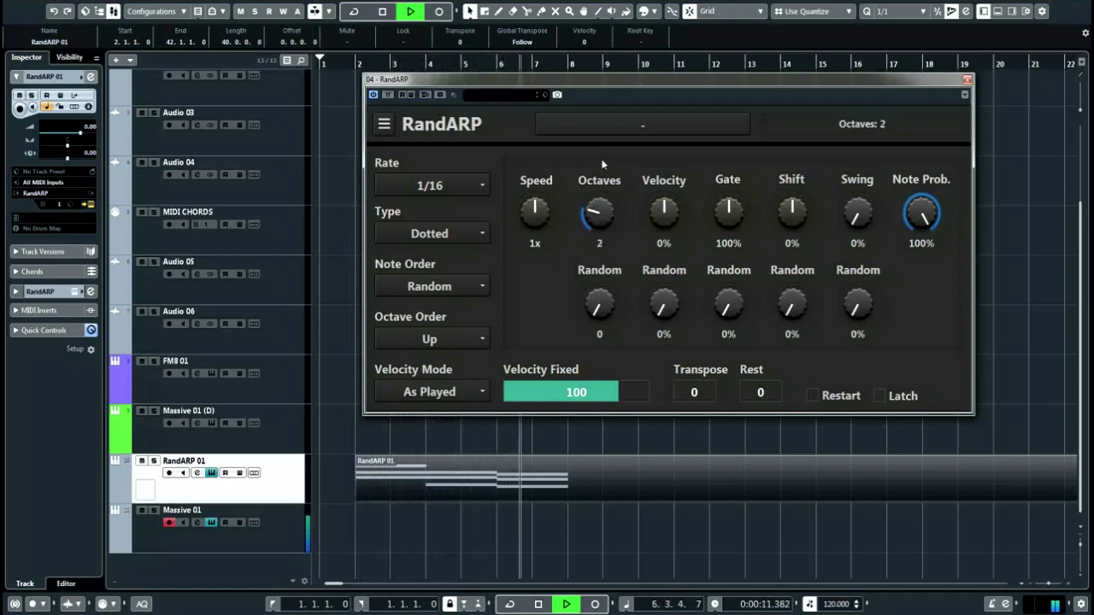
{"action": "key", "text": "space"}
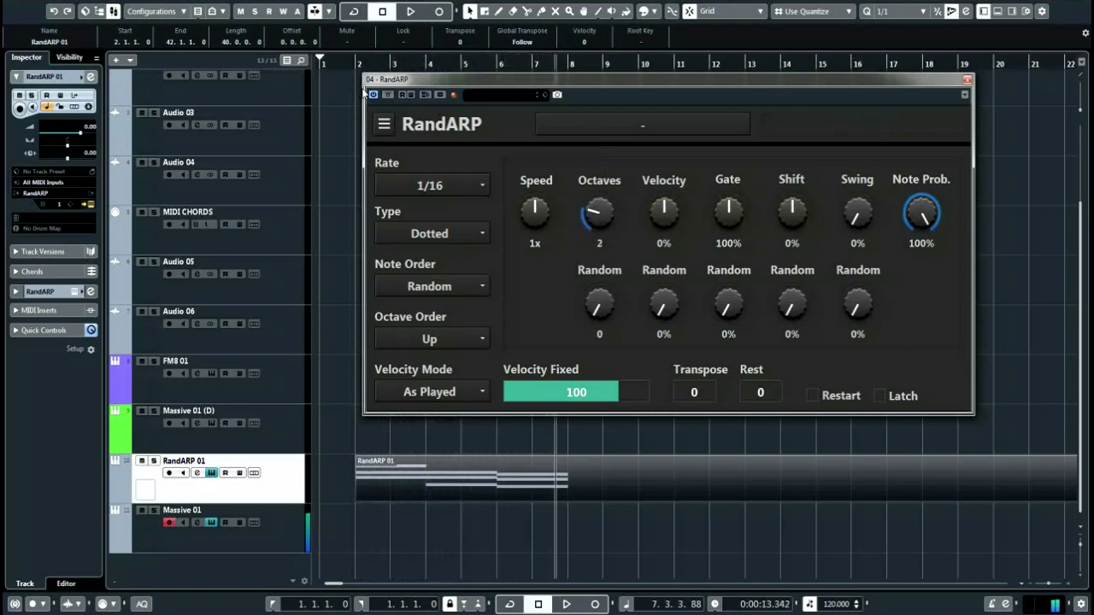
- Raise Swing to 52%, play, and drop the octave range back to 1 before stopping
{"action": "left_click_drag", "start_coordinate": [856, 216], "coordinate": [870, 128]}
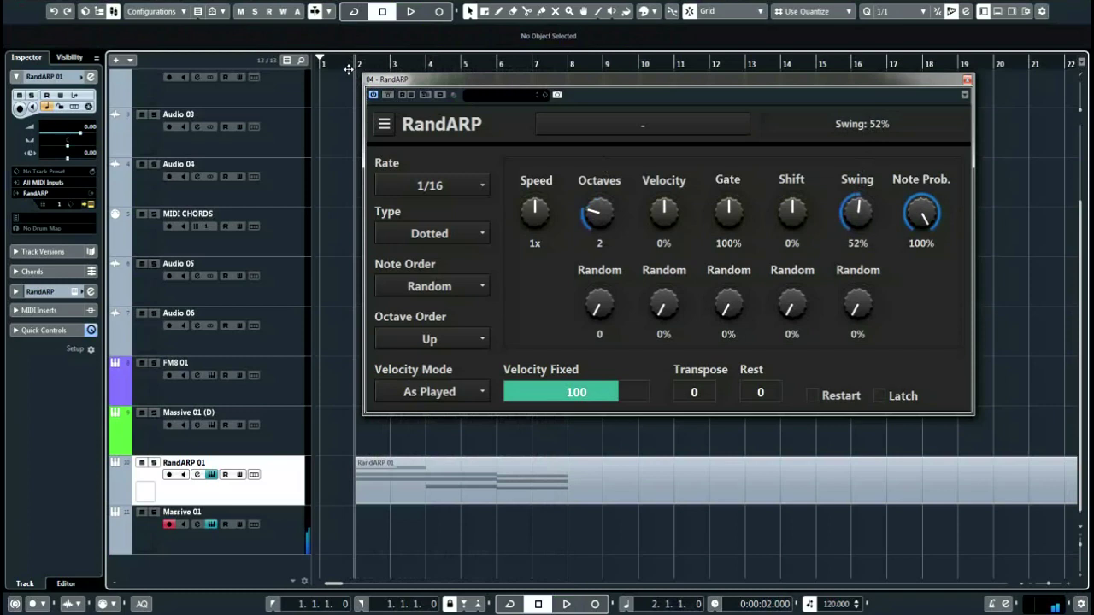
{"action": "key", "text": "space"}
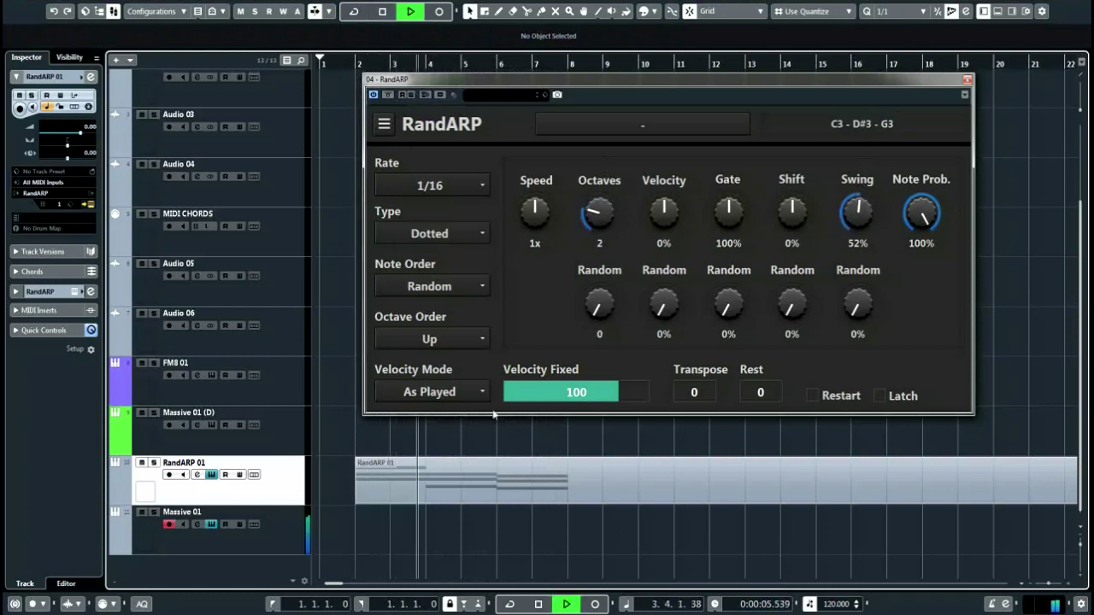
{"action": "left_click_drag", "start_coordinate": [599, 214], "coordinate": [610, 243]}
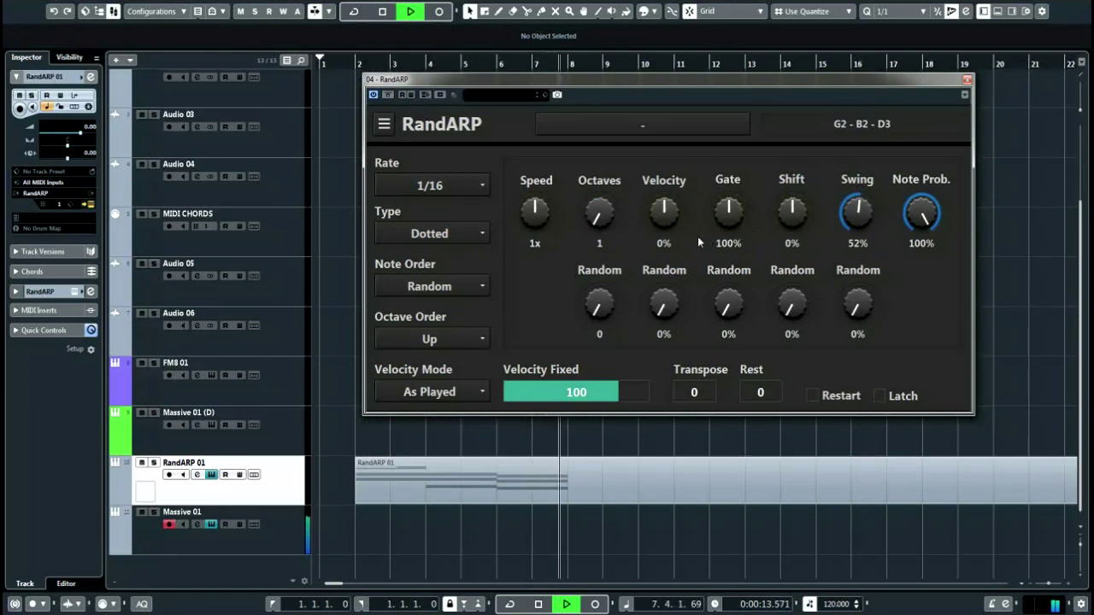
{"action": "key", "text": "space"}
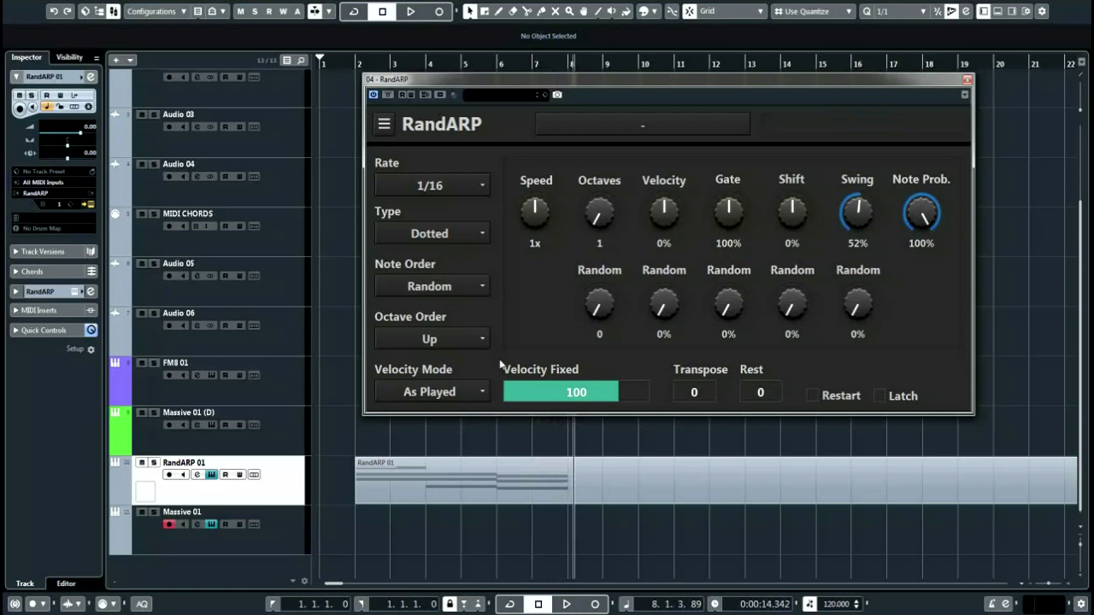
- Assign VinylGuitar as the Massive 01 track's instrument and open its panel
{"action": "left_click", "coordinate": [259, 546]}
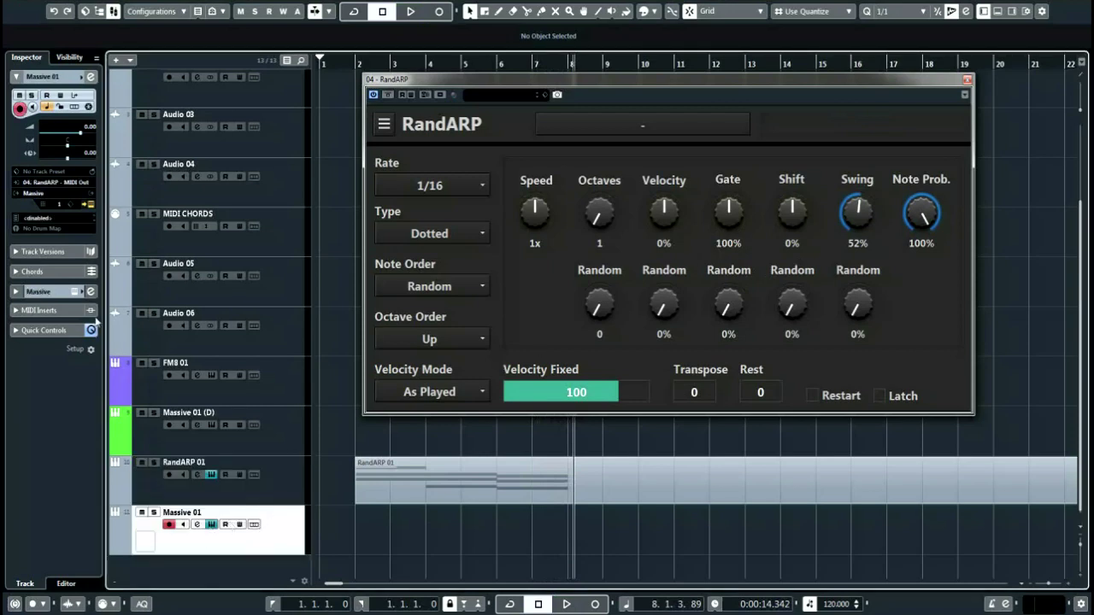
{"action": "left_click", "coordinate": [39, 193]}
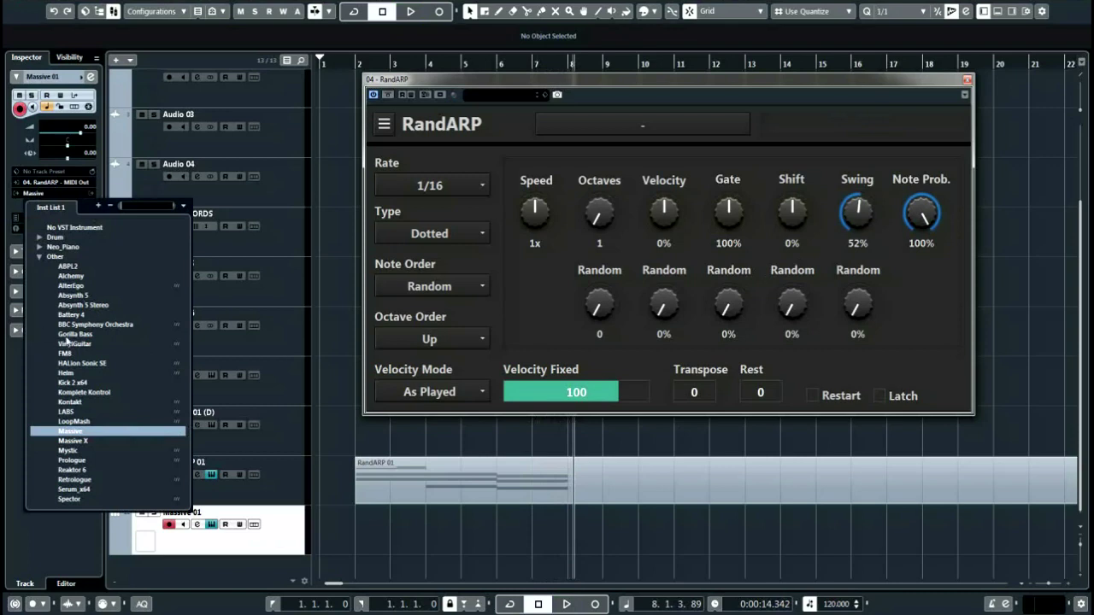
{"action": "key", "text": "Escape"}
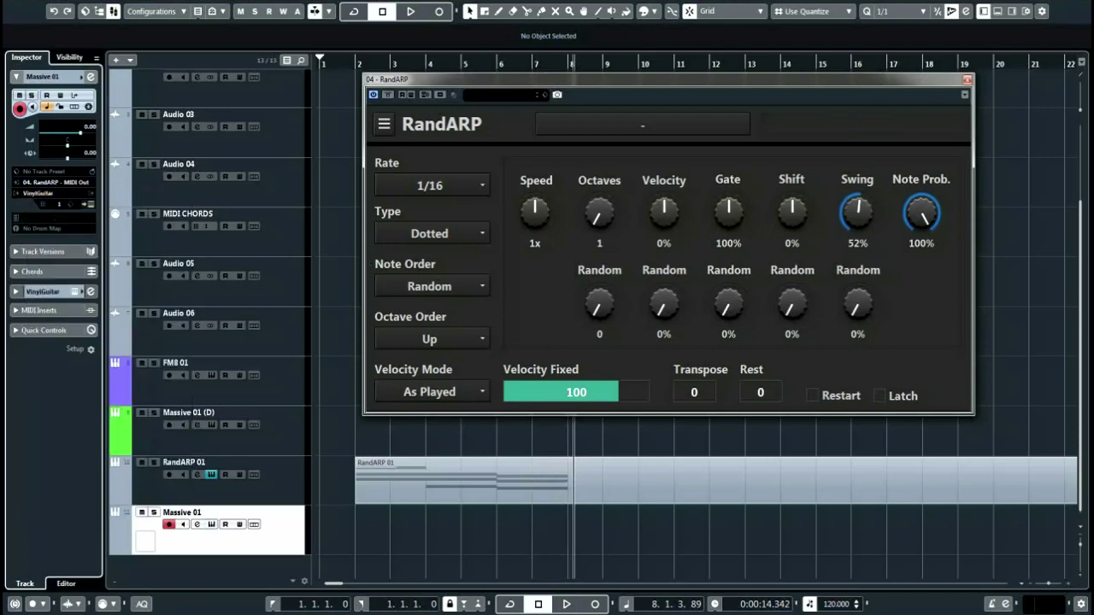
{"action": "left_click", "coordinate": [90, 291]}
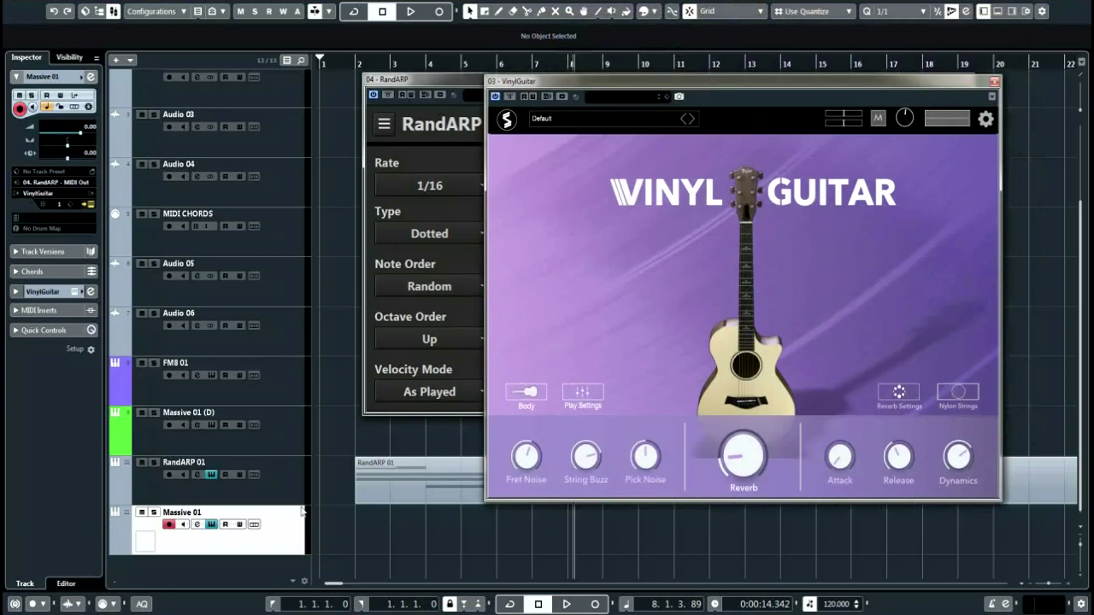
- Play the VinylGuitar arpeggiated chords from near the start, arranging the RandARP and VinylGuitar windows
{"action": "left_click", "coordinate": [346, 64]}
{"action": "key", "text": "space"}
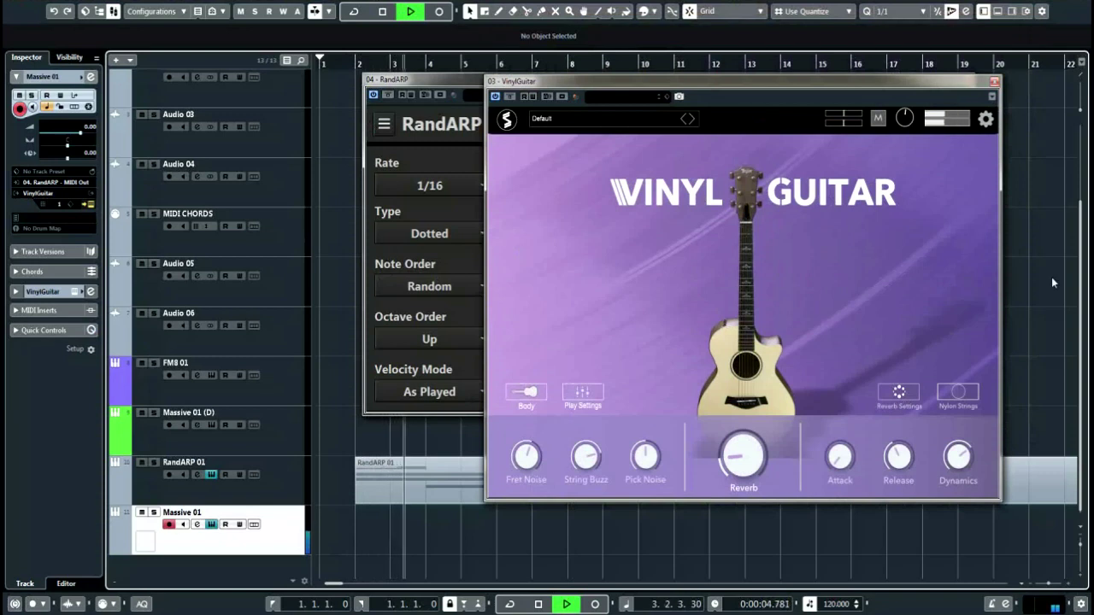
{"action": "left_click_drag", "start_coordinate": [726, 81], "coordinate": [733, 62]}
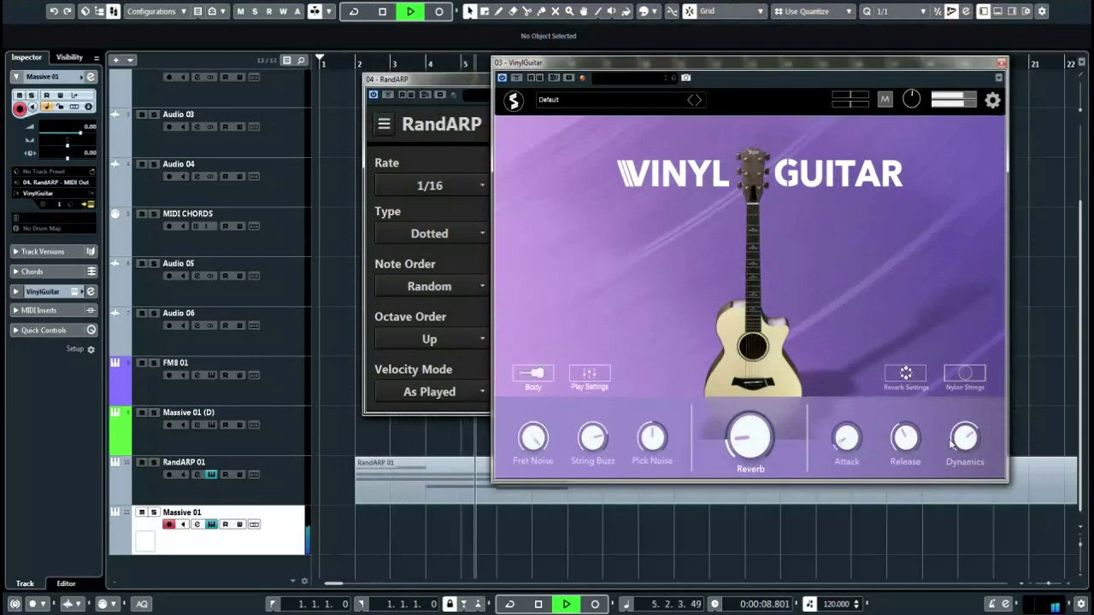
{"action": "mouse_move", "coordinate": [766, 450]}
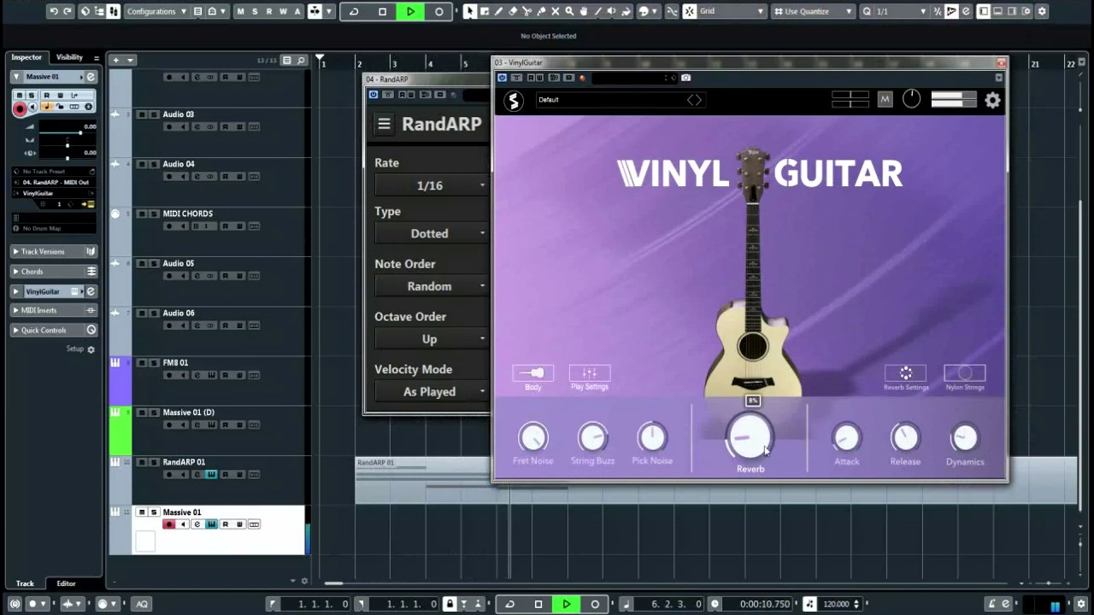
{"action": "left_click", "coordinate": [434, 83]}
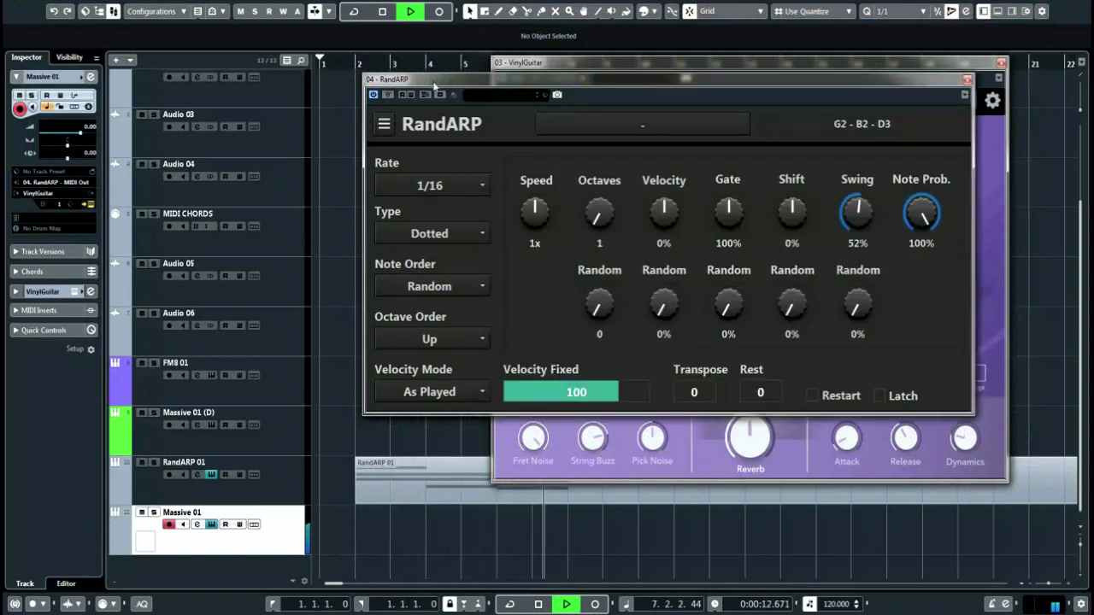
{"action": "key", "text": "space"}
{"action": "left_click", "coordinate": [1002, 64]}
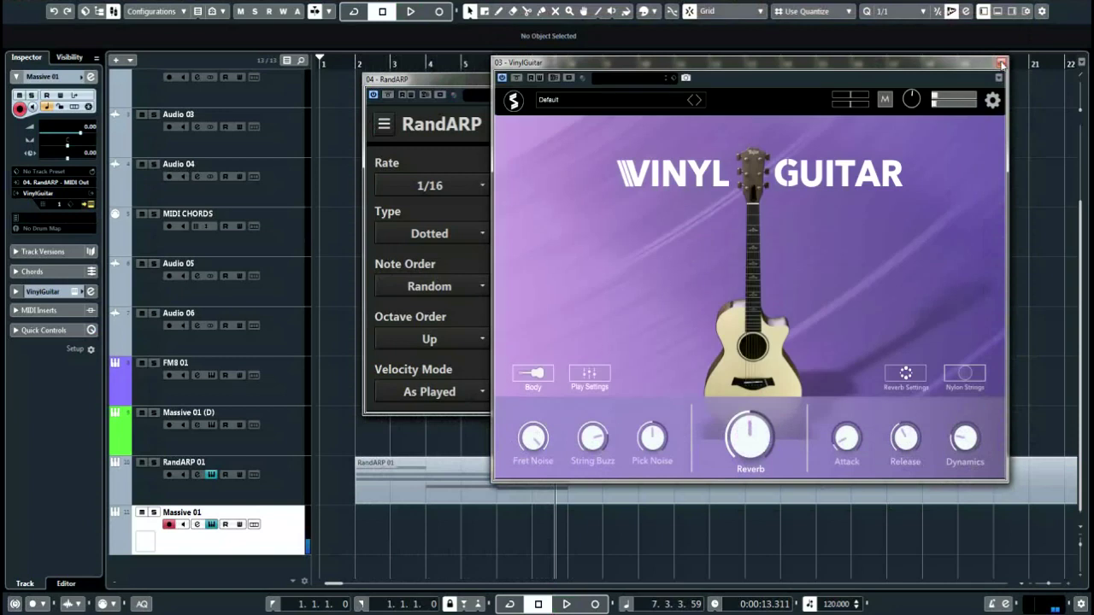
- Close the VinylGuitar plugin window, leaving the RandARP editor open
{"action": "left_click", "coordinate": [1002, 63]}
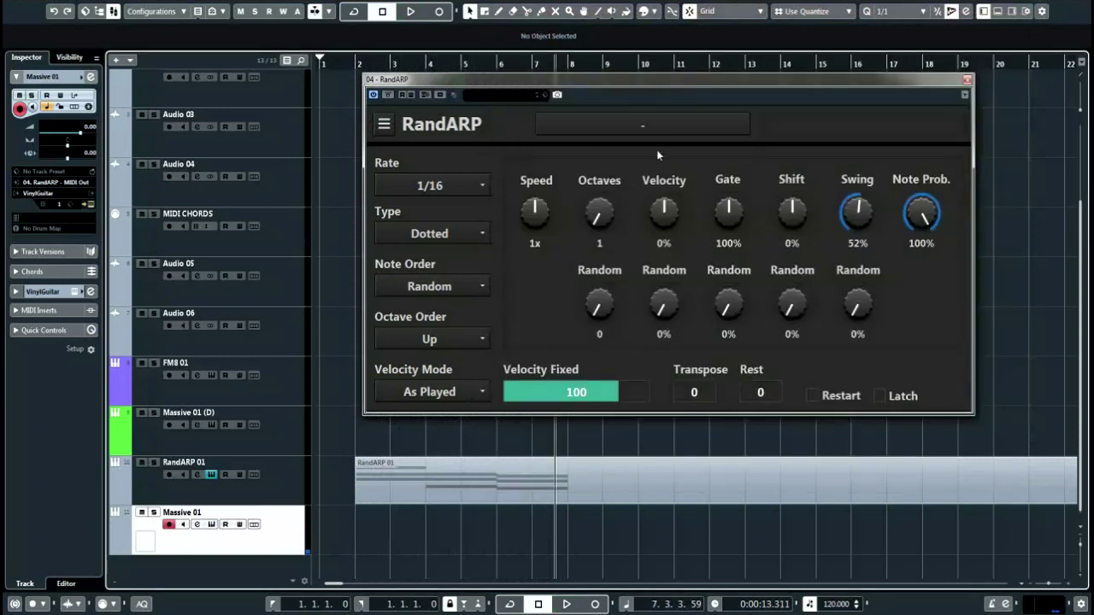